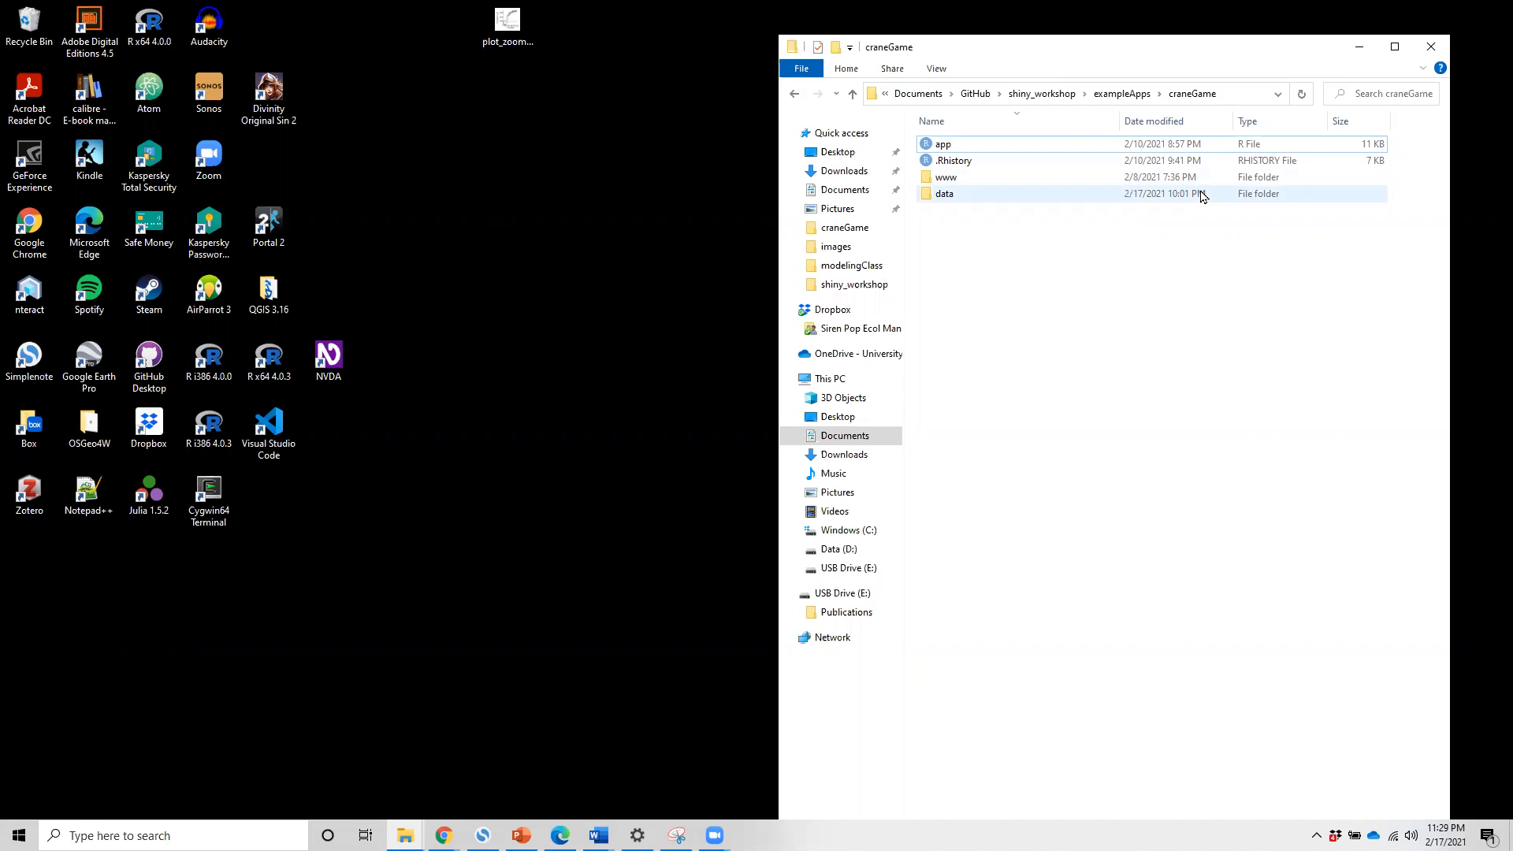
- Open the craneGame app script in RStudio, run the Shiny app, and maximize its window
double_click(1195, 149)
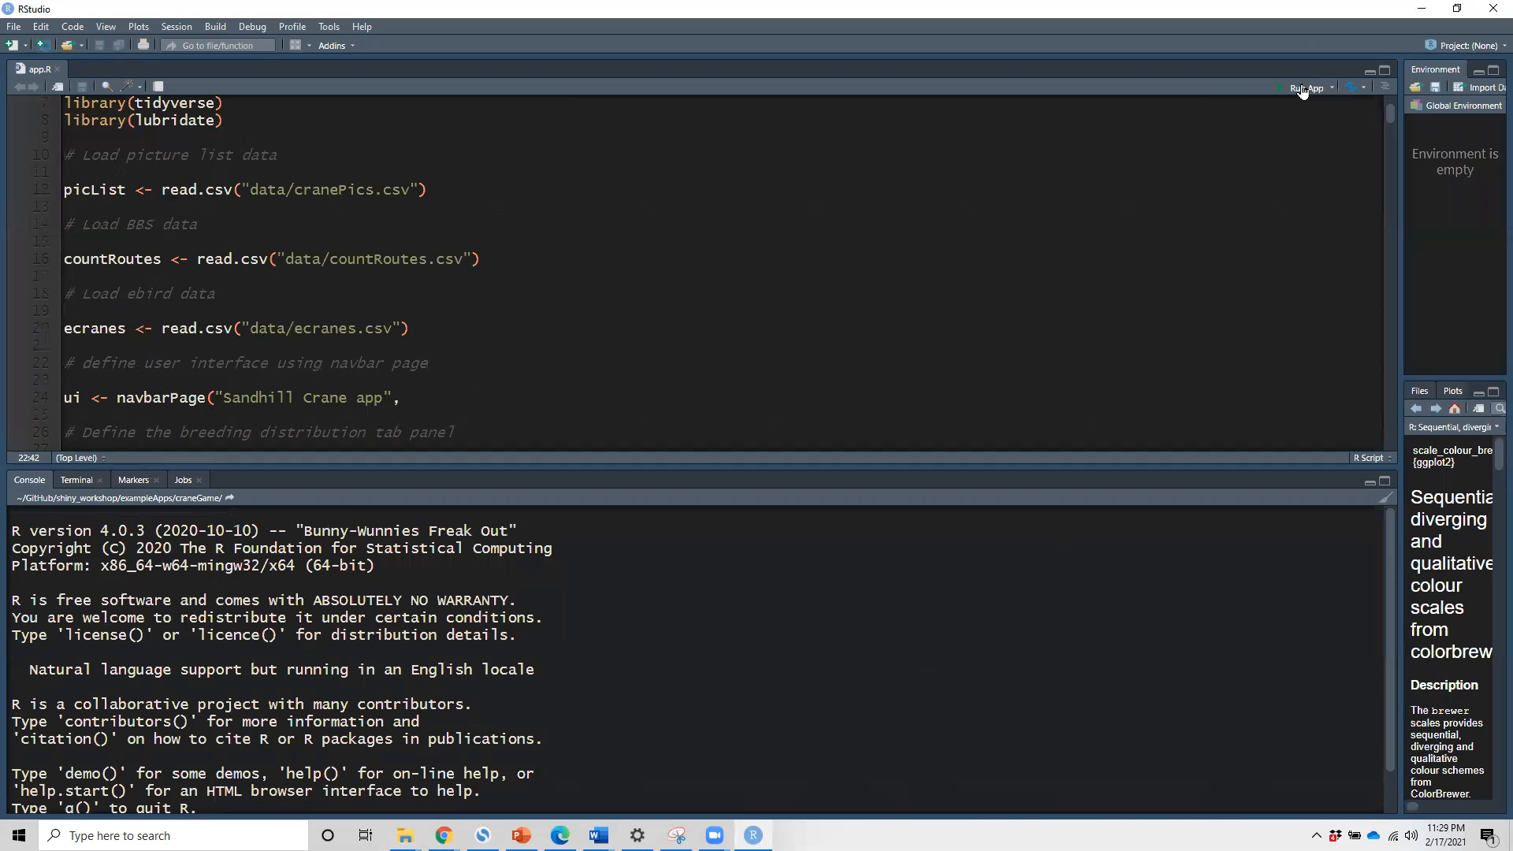
click(1302, 87)
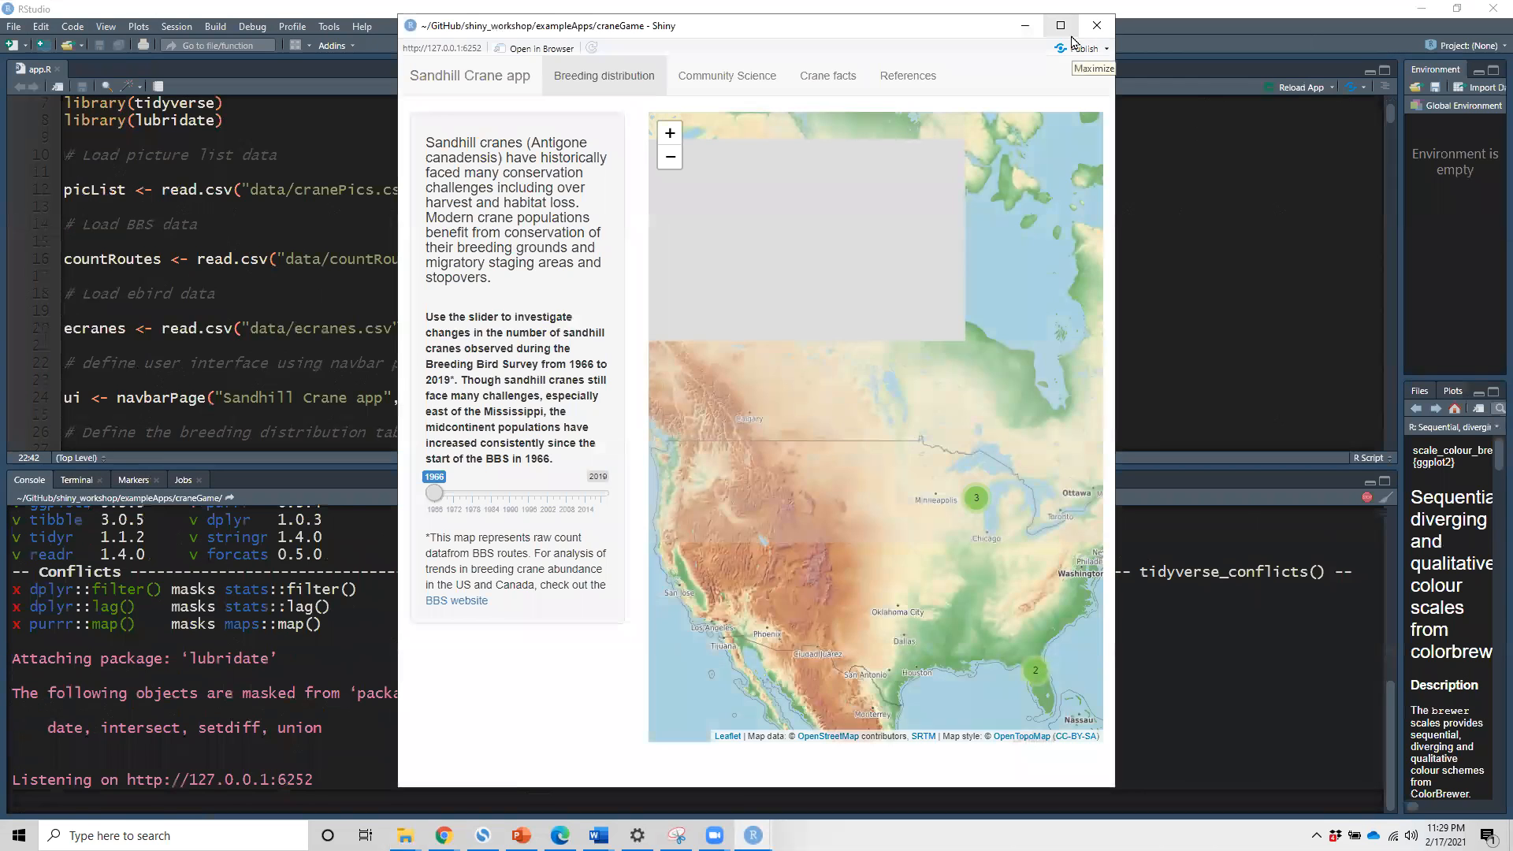
click(1070, 35)
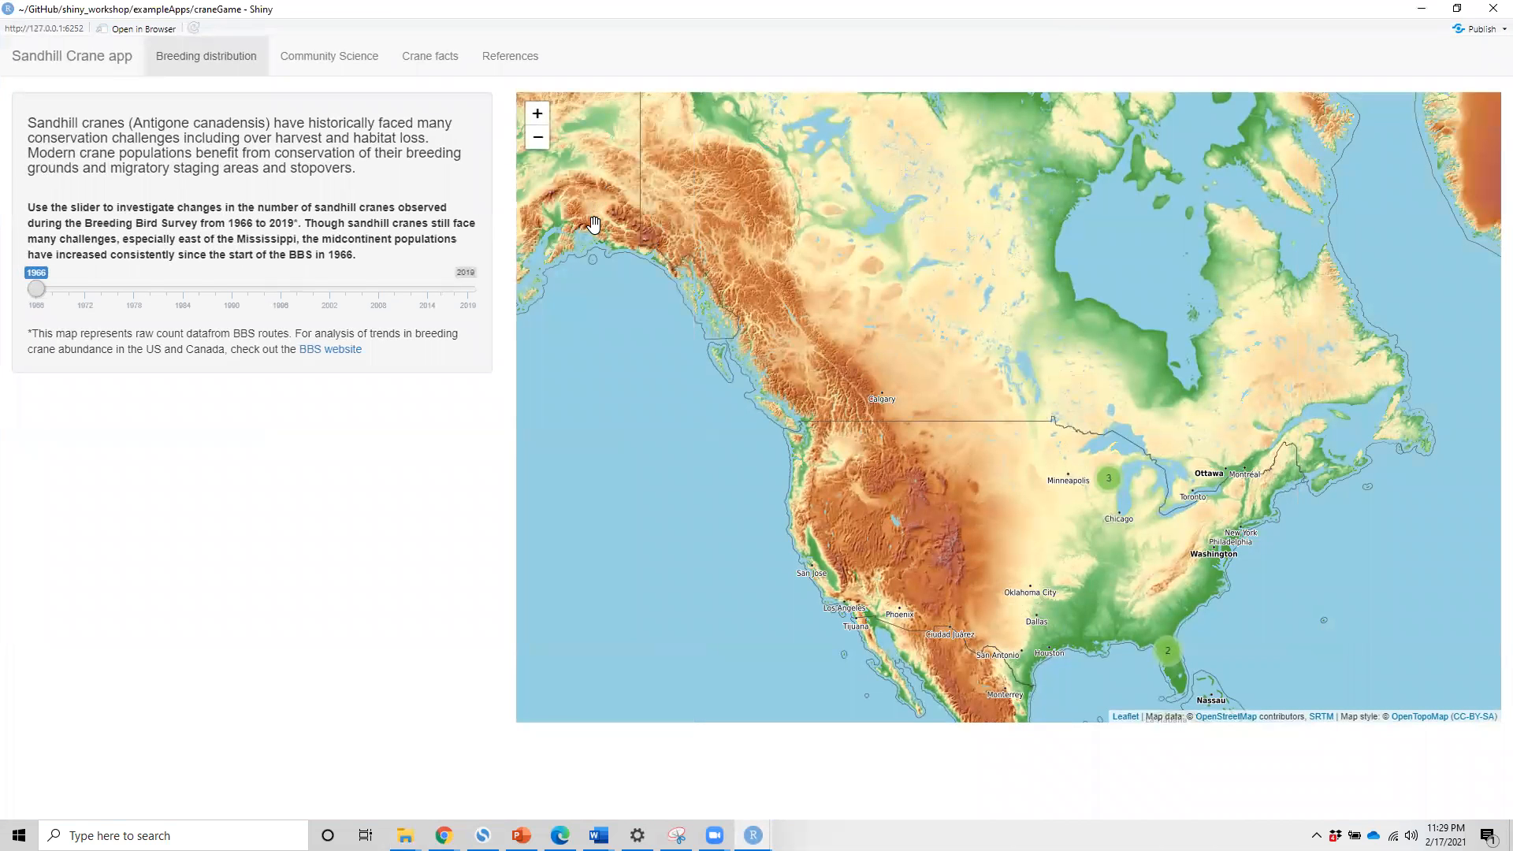
- Try the breeding distribution year slider, set the Community Science month to March, view crane facts, and close the app
drag(36, 293, 145, 293)
click(341, 59)
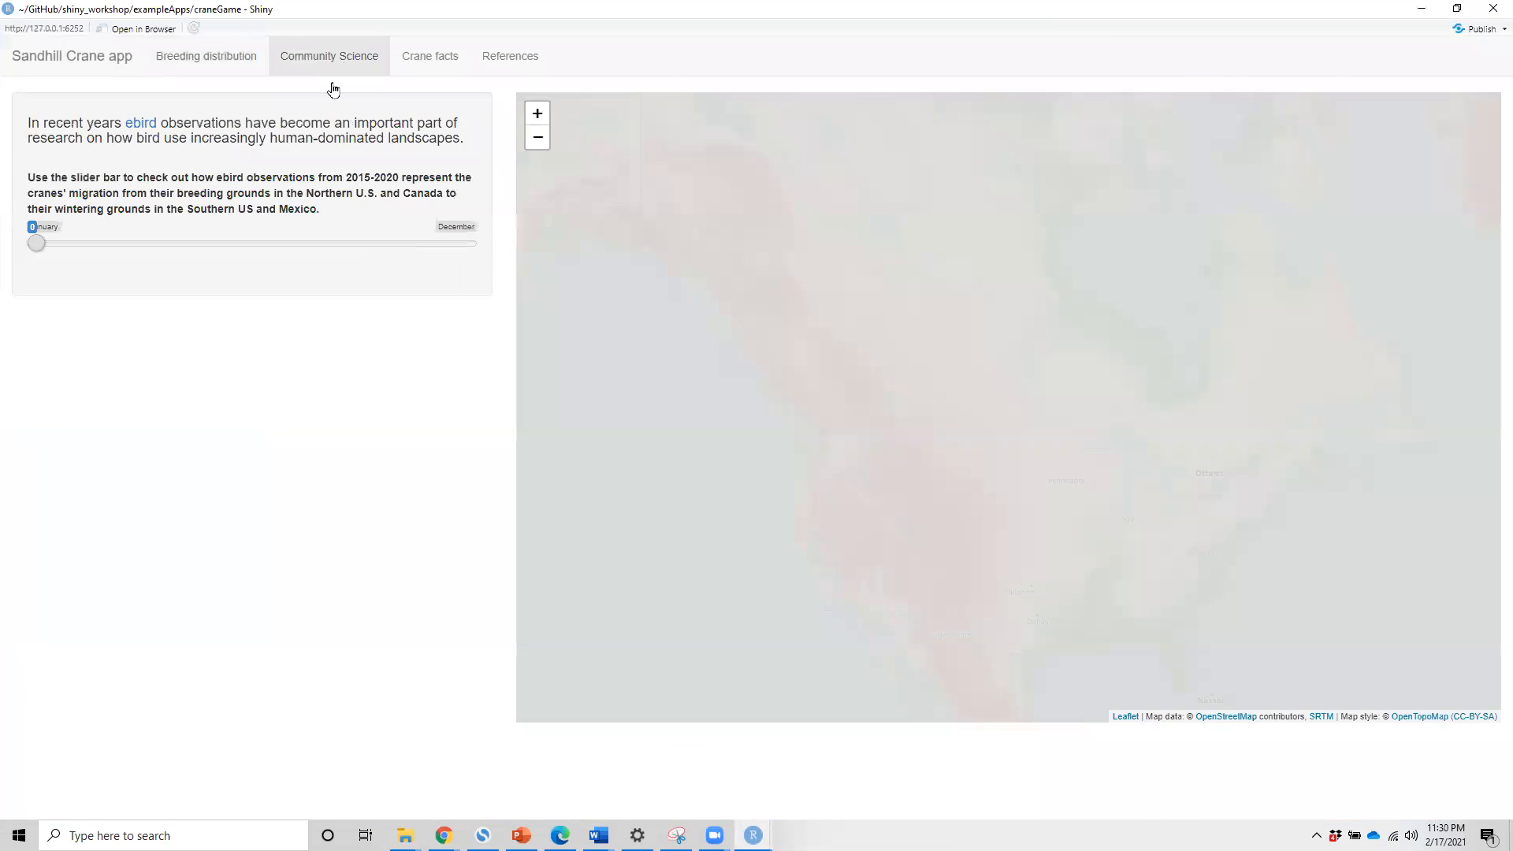
click(111, 259)
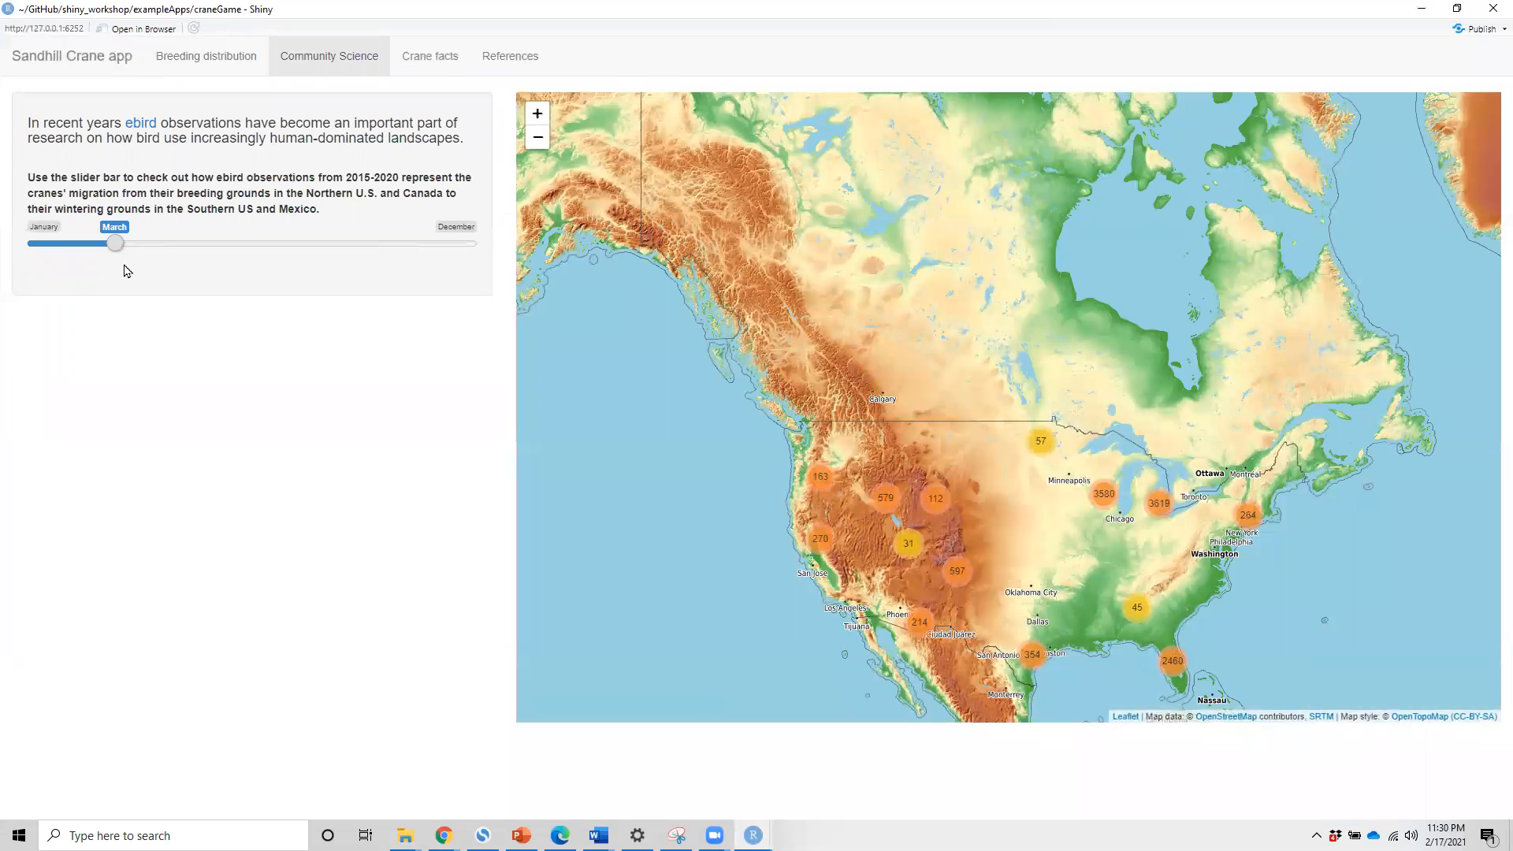
click(398, 69)
click(760, 161)
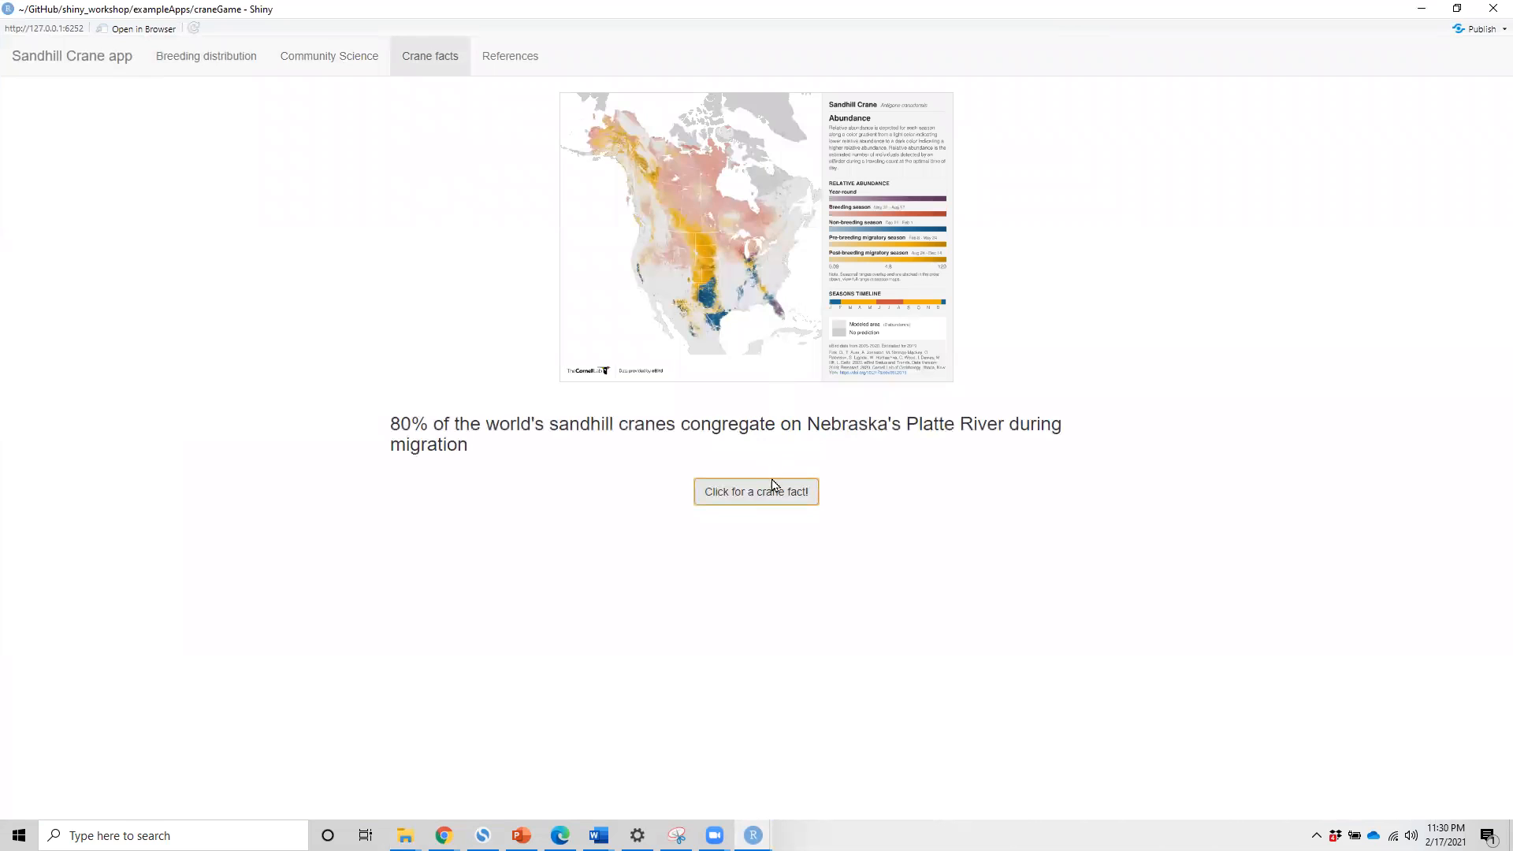
click(772, 497)
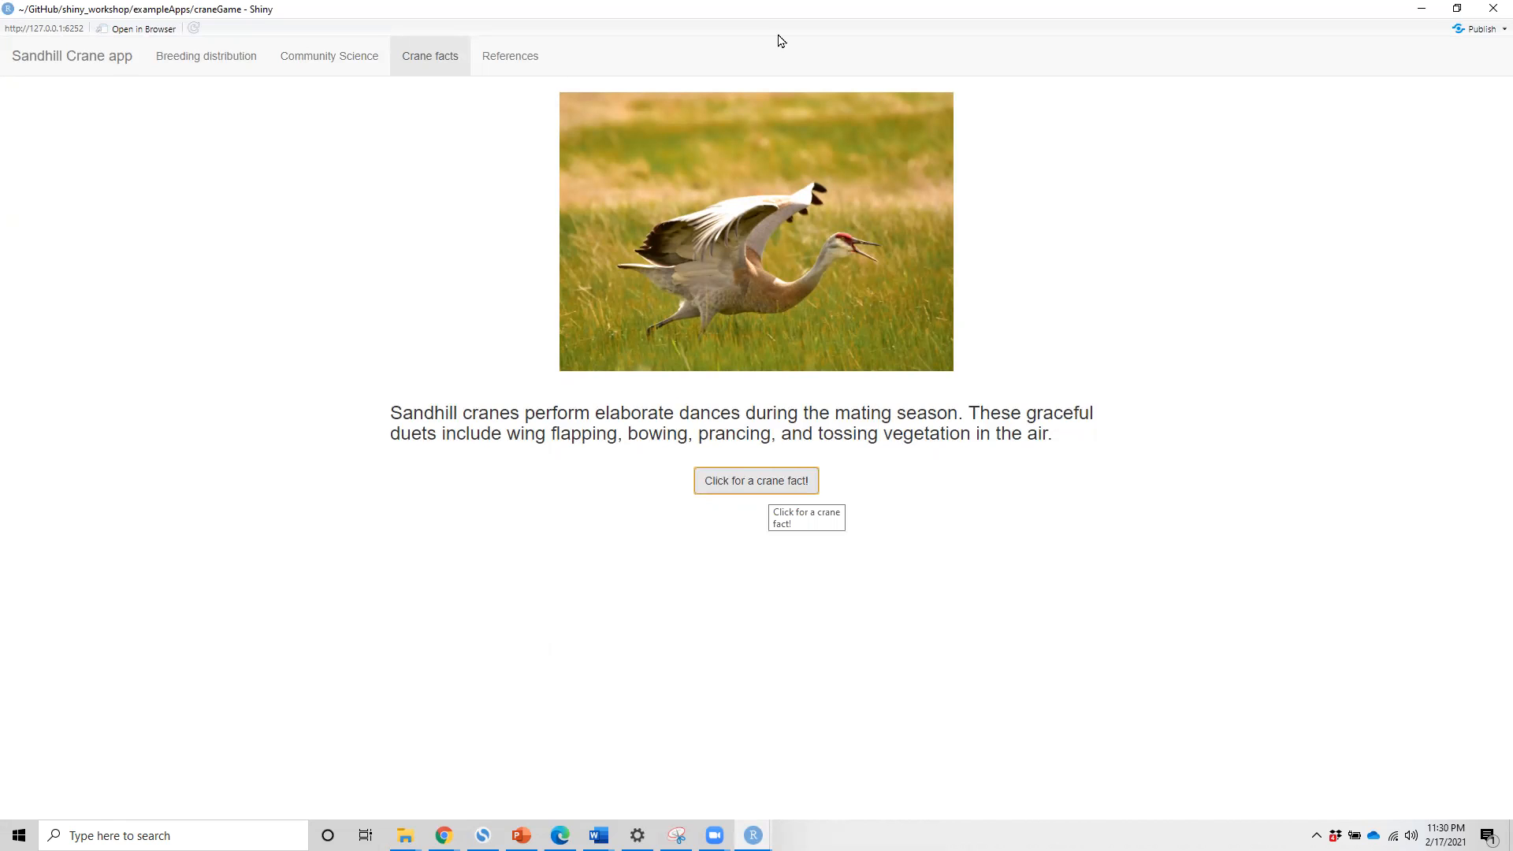
click(1491, 8)
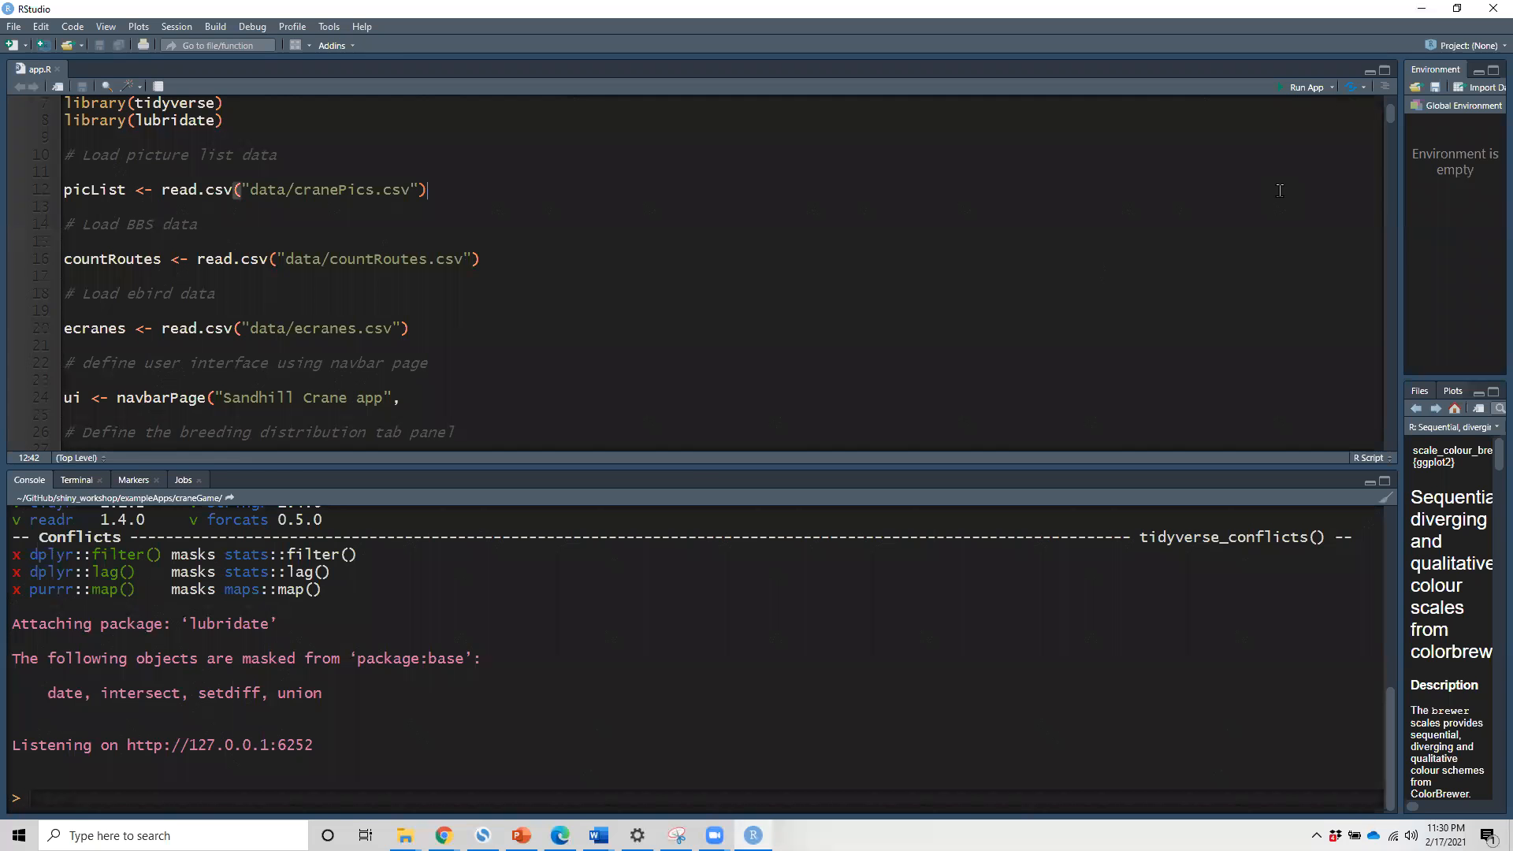
- Open the publishing account settings and start connecting a ShinyApps.io account
click(1364, 93)
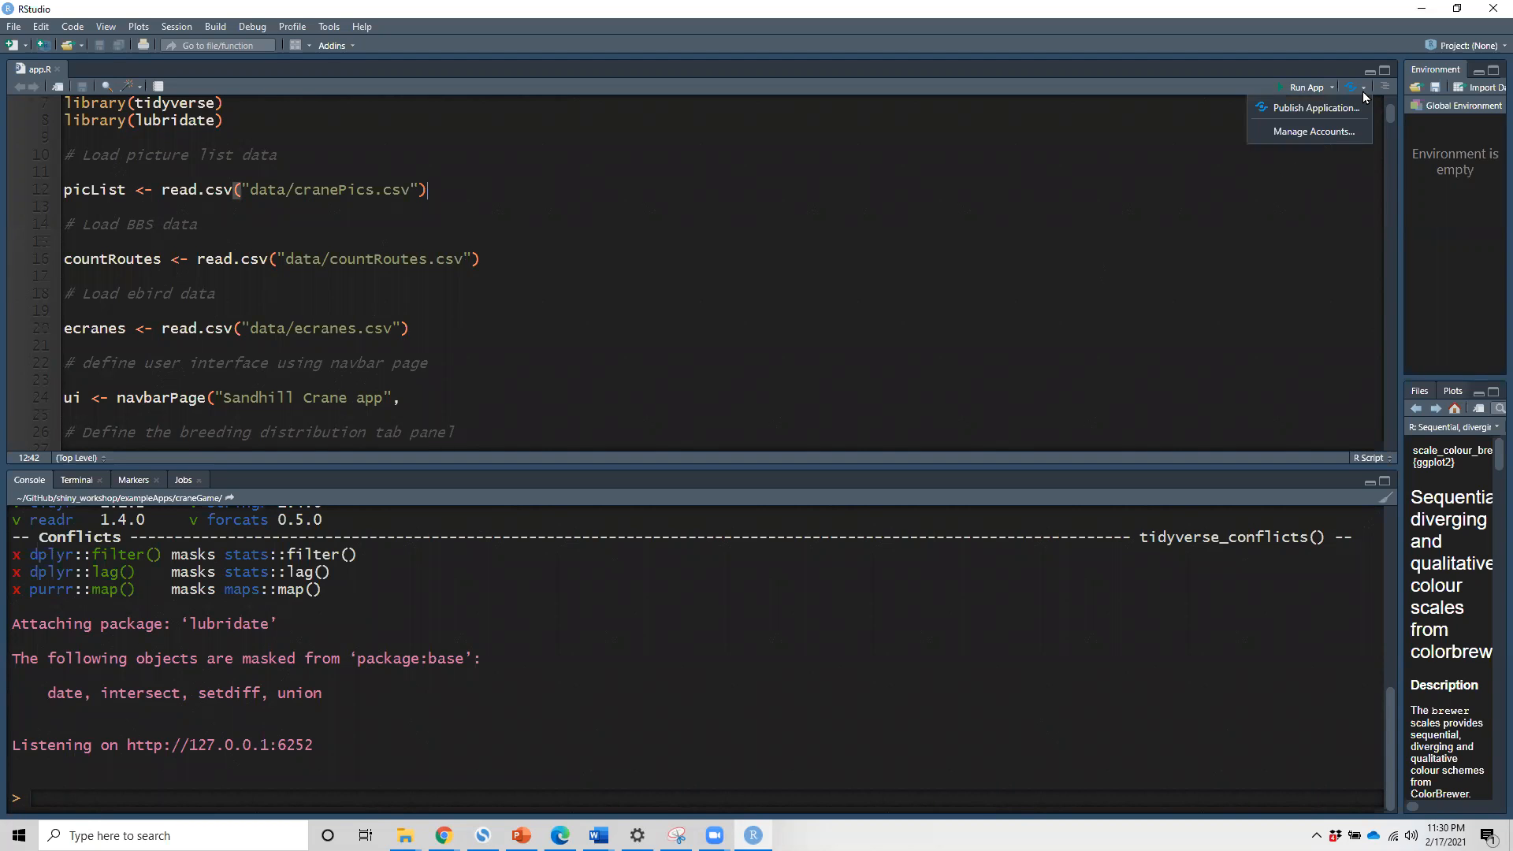
click(1344, 131)
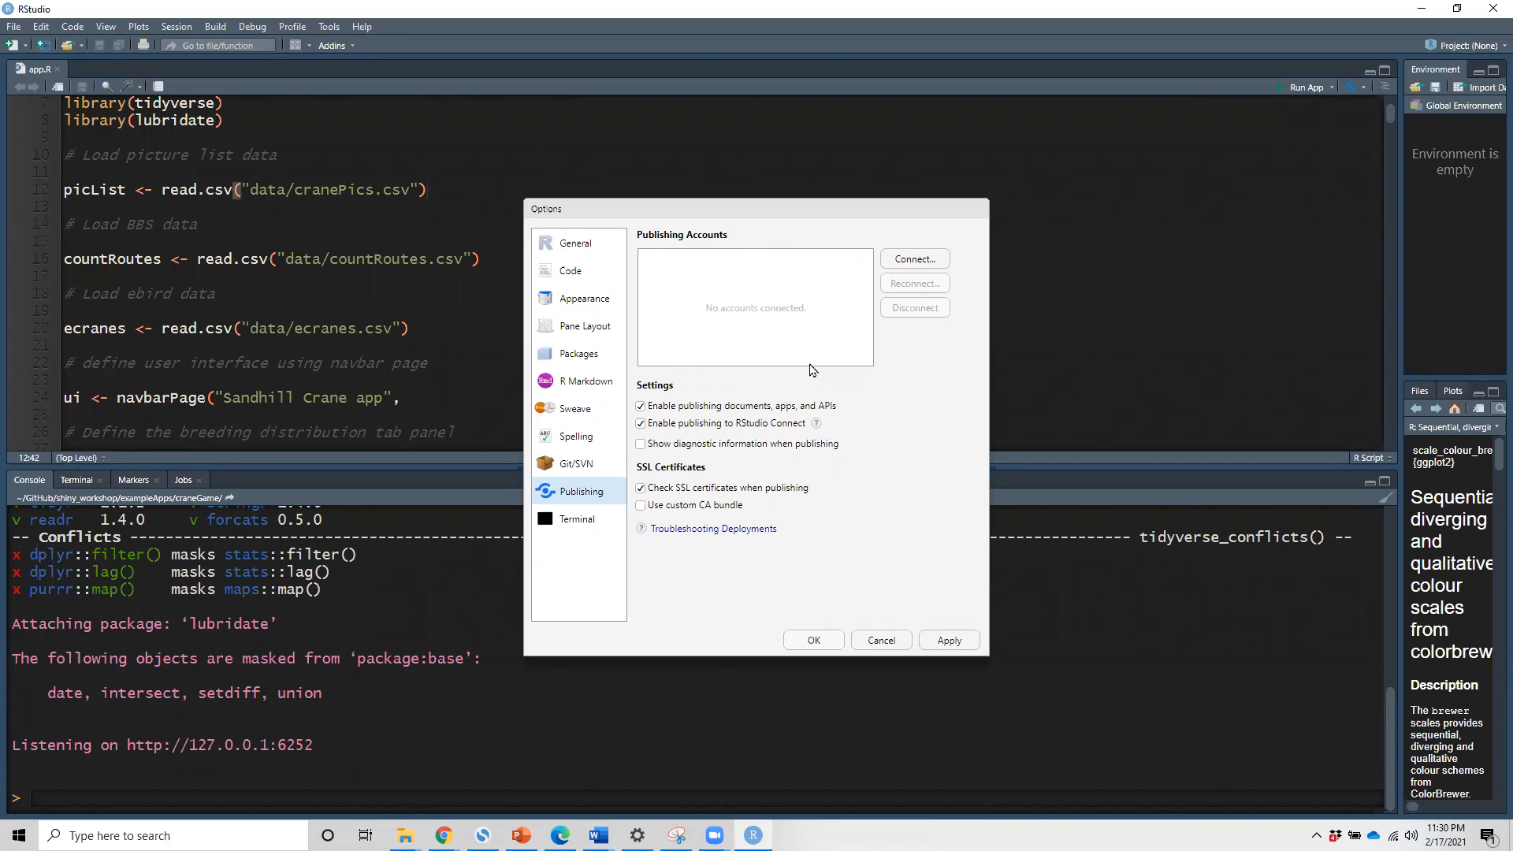
click(926, 261)
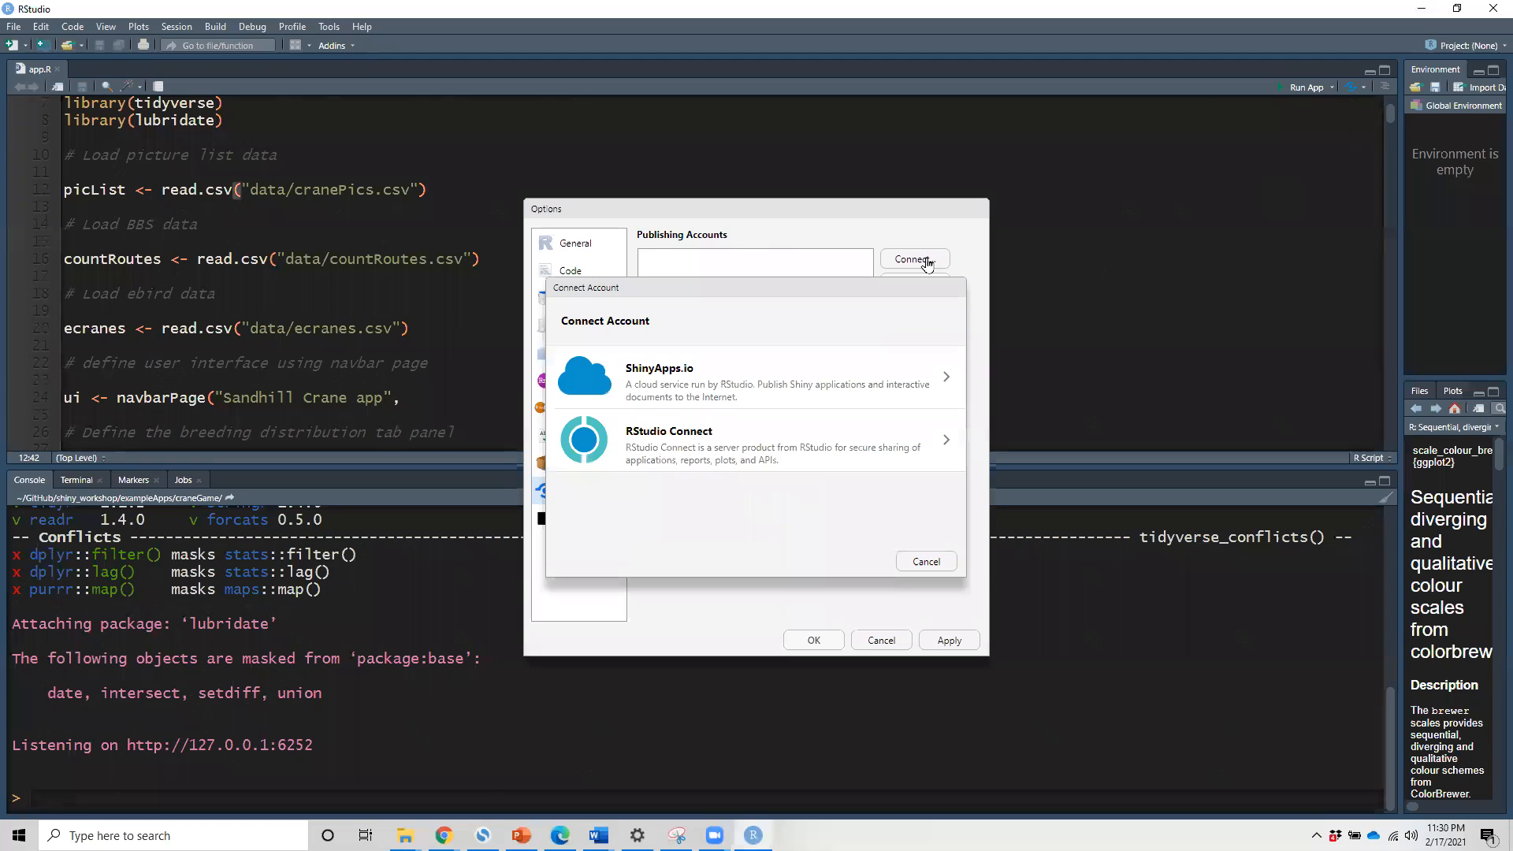
click(863, 381)
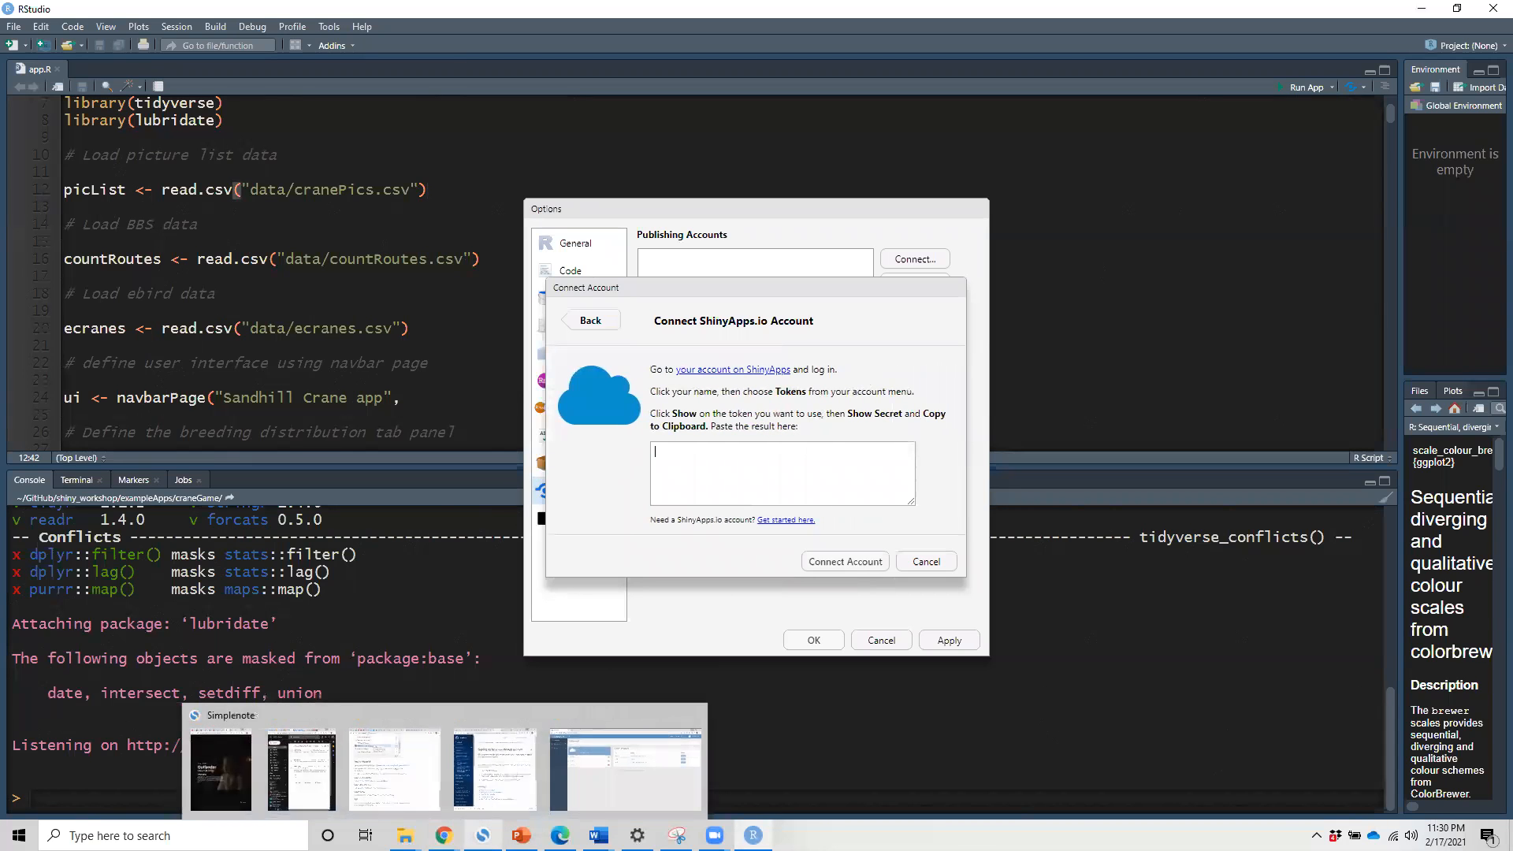
- Switch to Chrome, go to shinyapps.io, and open the account dashboard
mouse_move(444, 837)
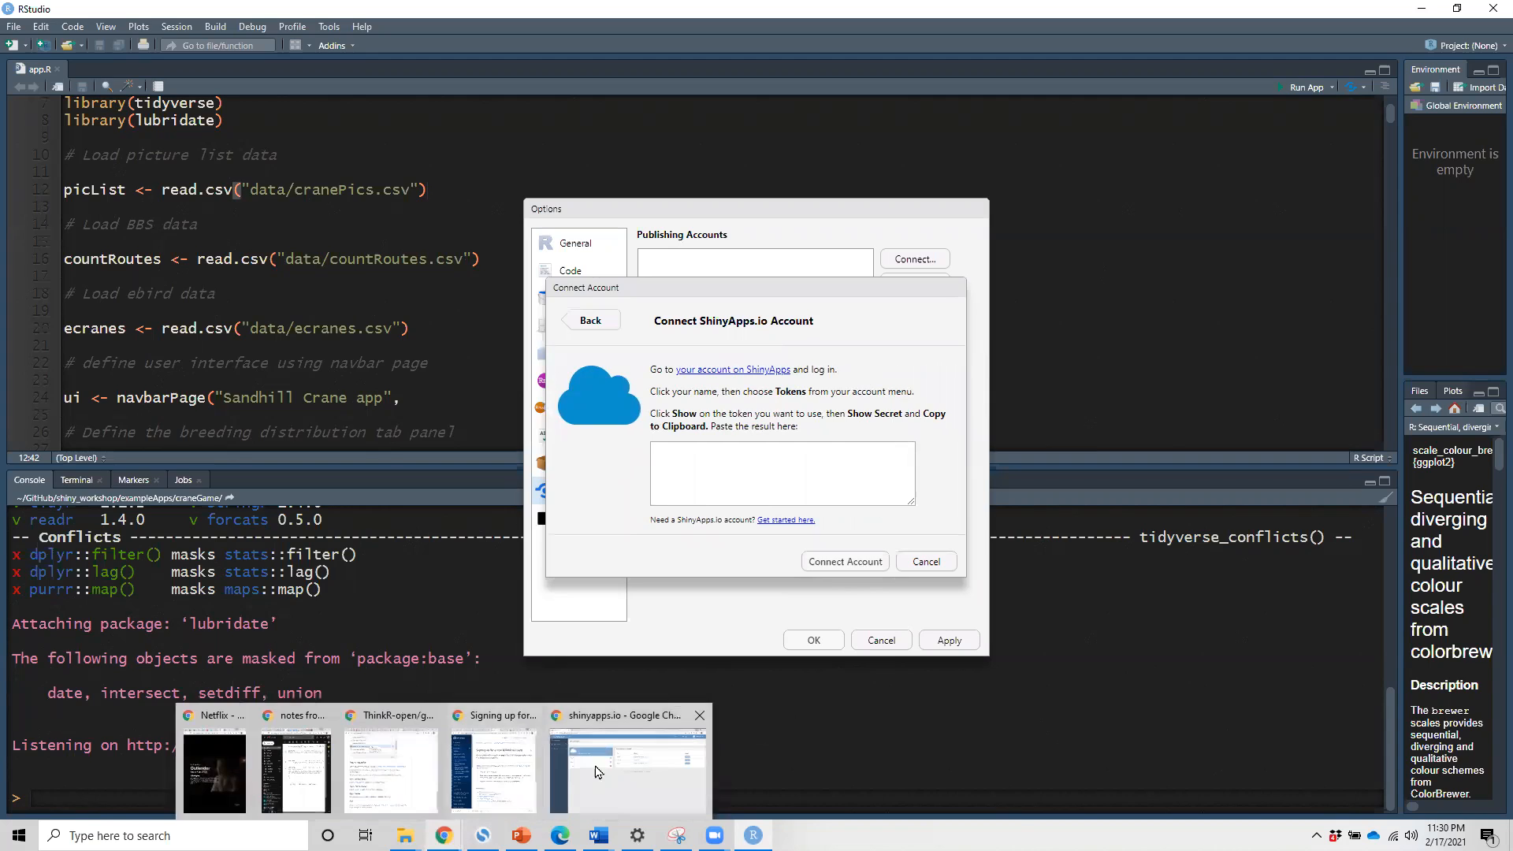
click(602, 767)
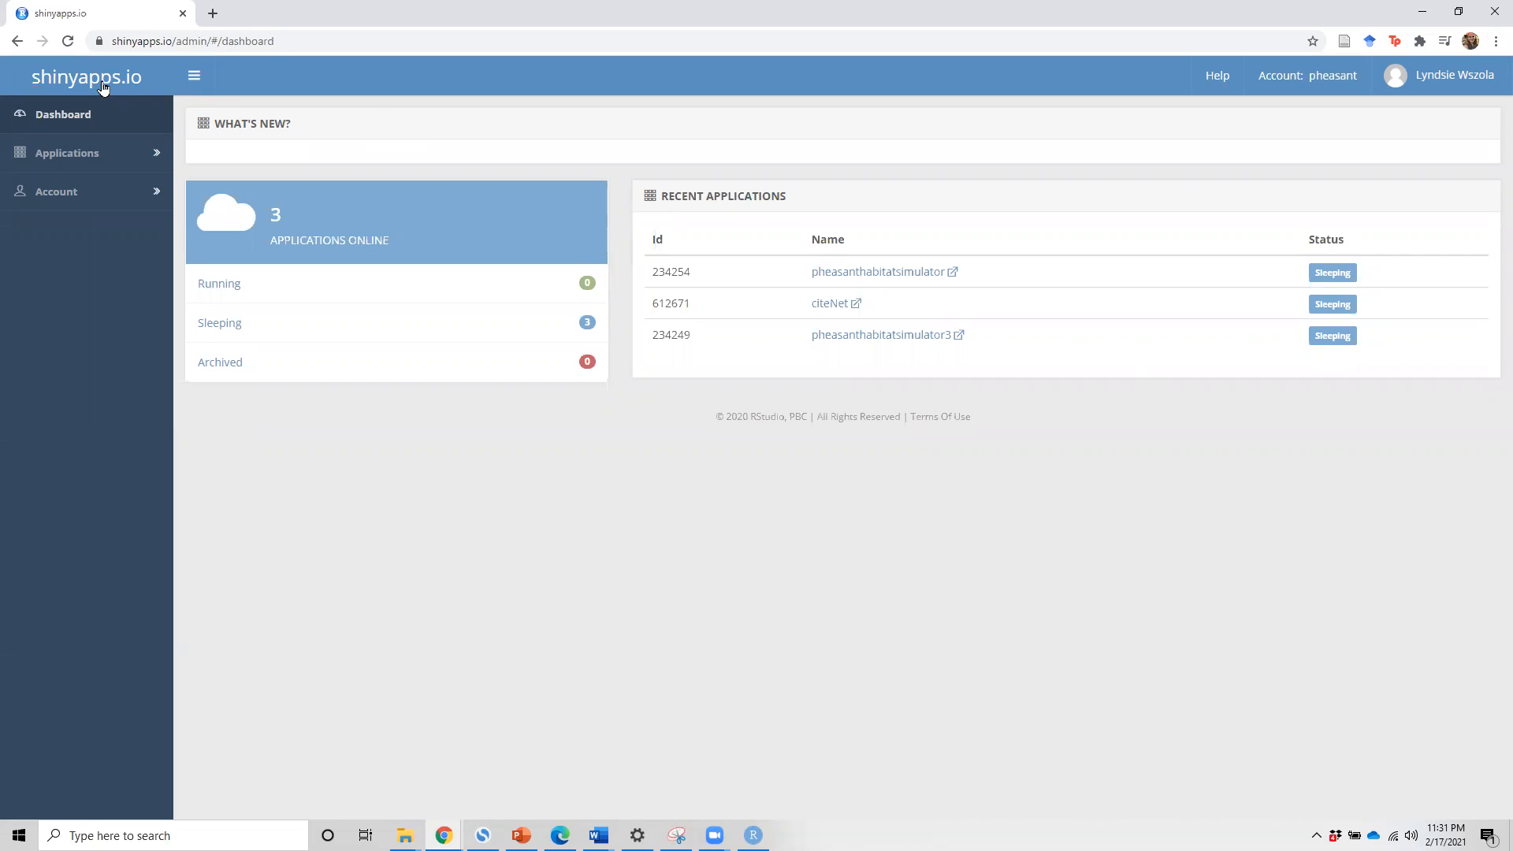
click(236, 41)
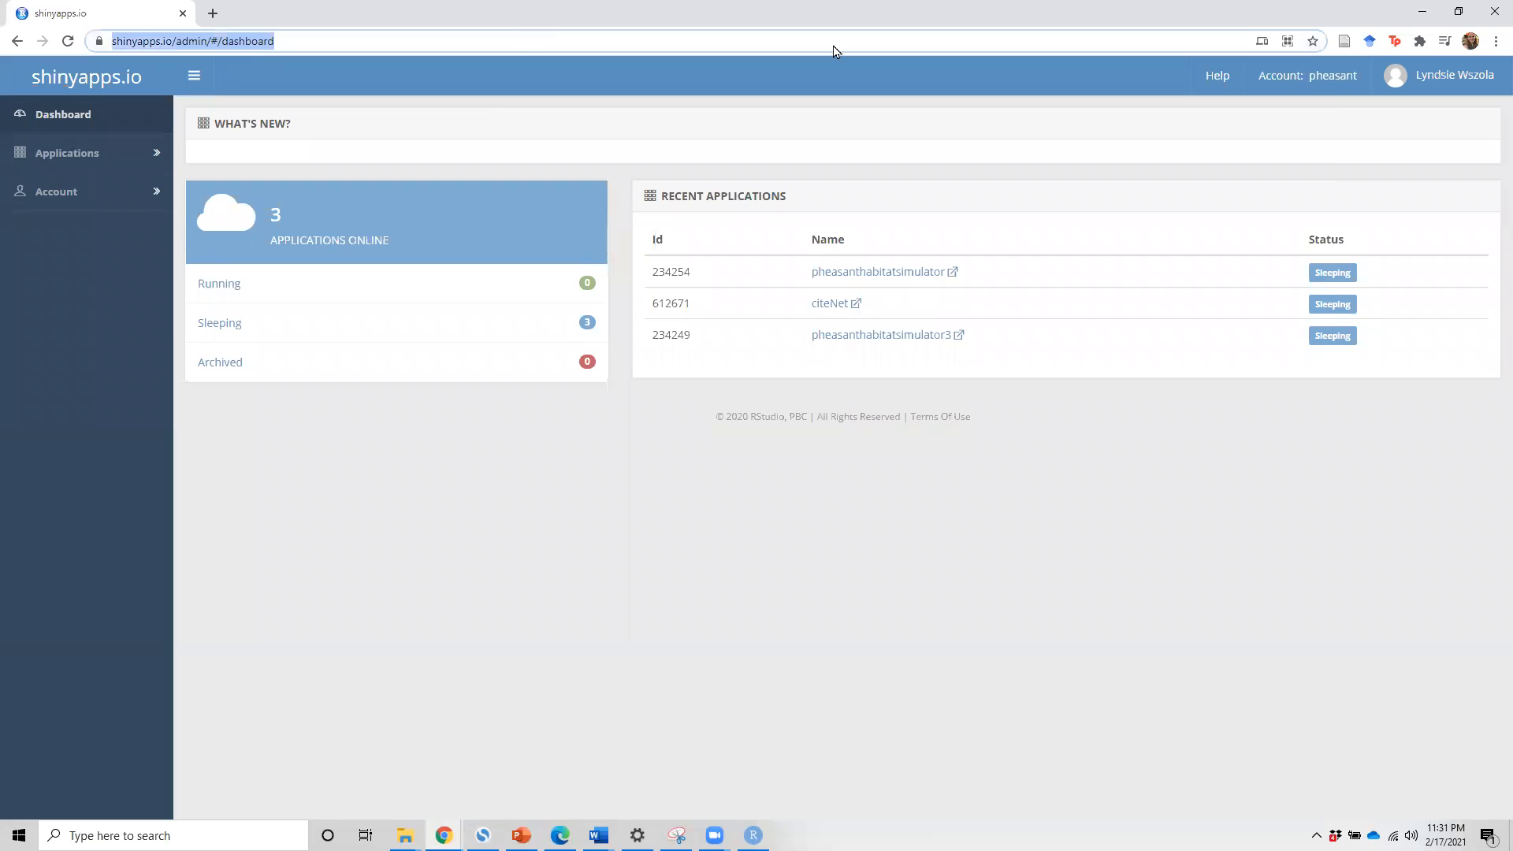
text(shinyapps.io)
key(Return)
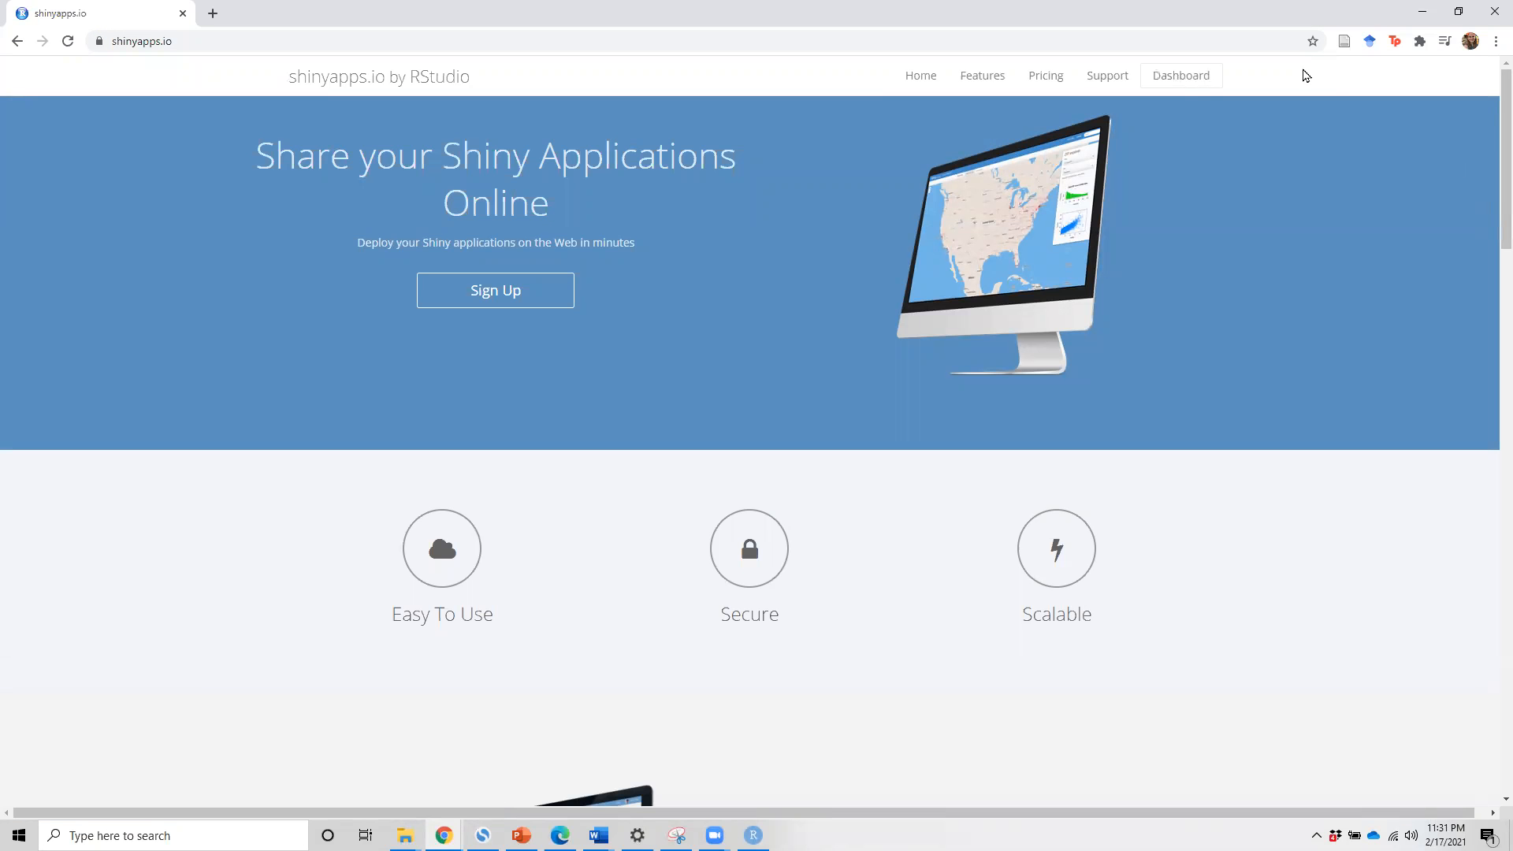
click(1206, 82)
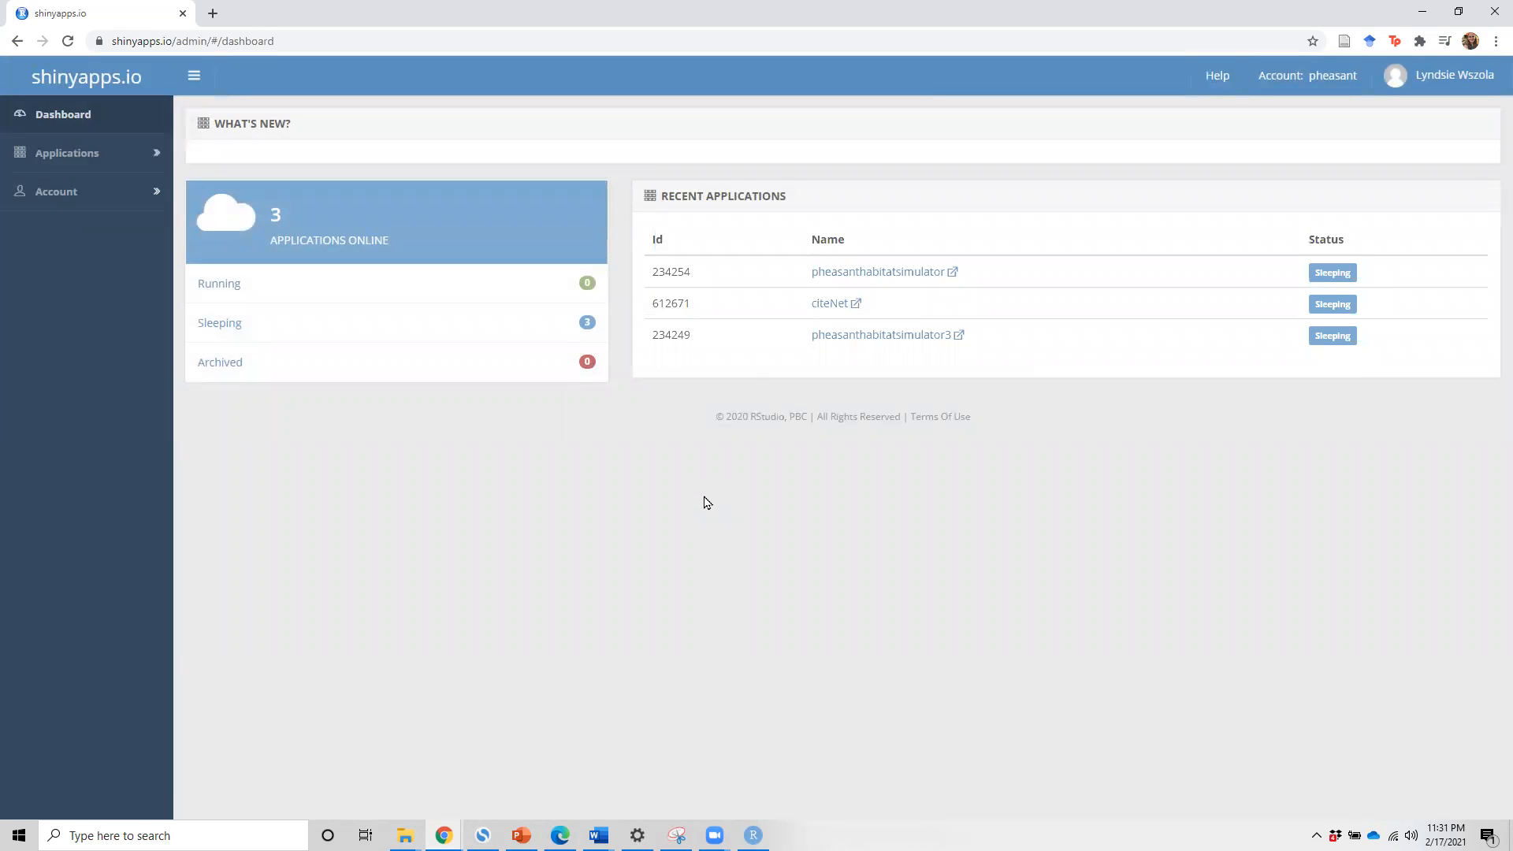
- Open the account's Tokens page and try to copy the first token's authorization command
click(89, 193)
click(92, 262)
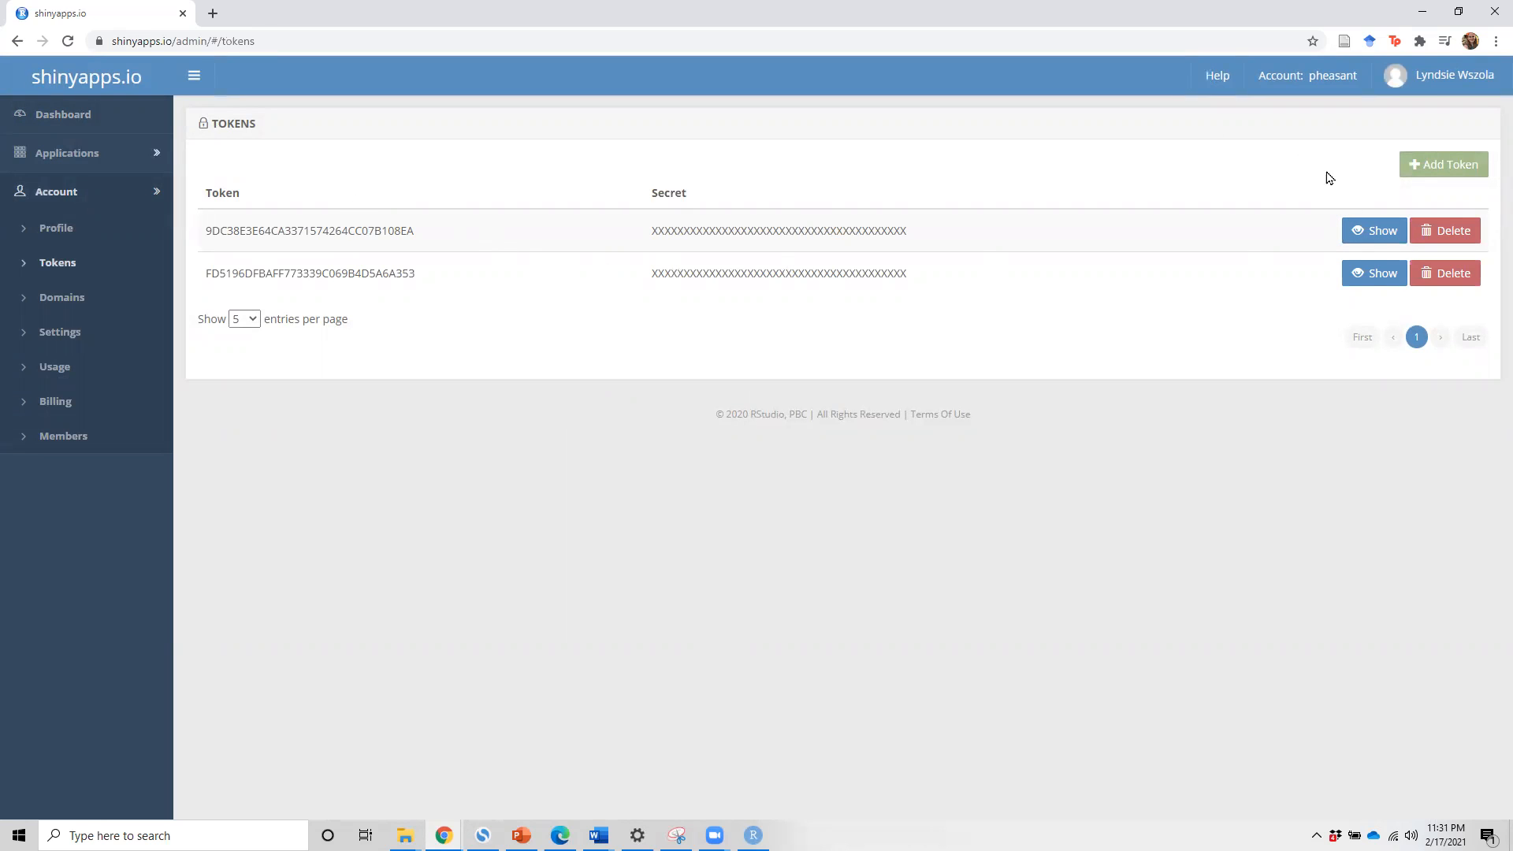
click(1349, 233)
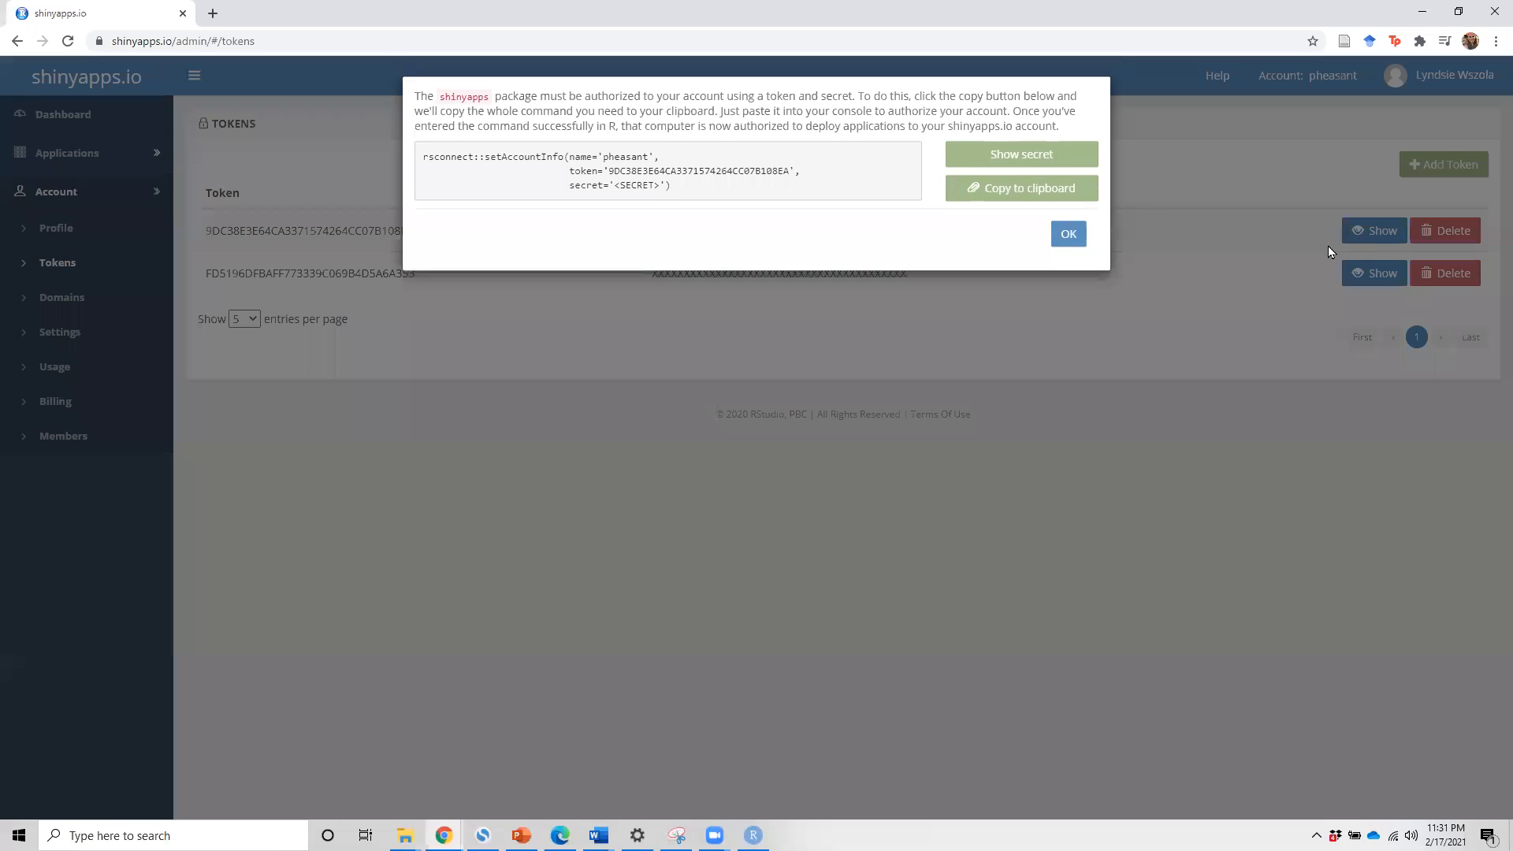
click(986, 194)
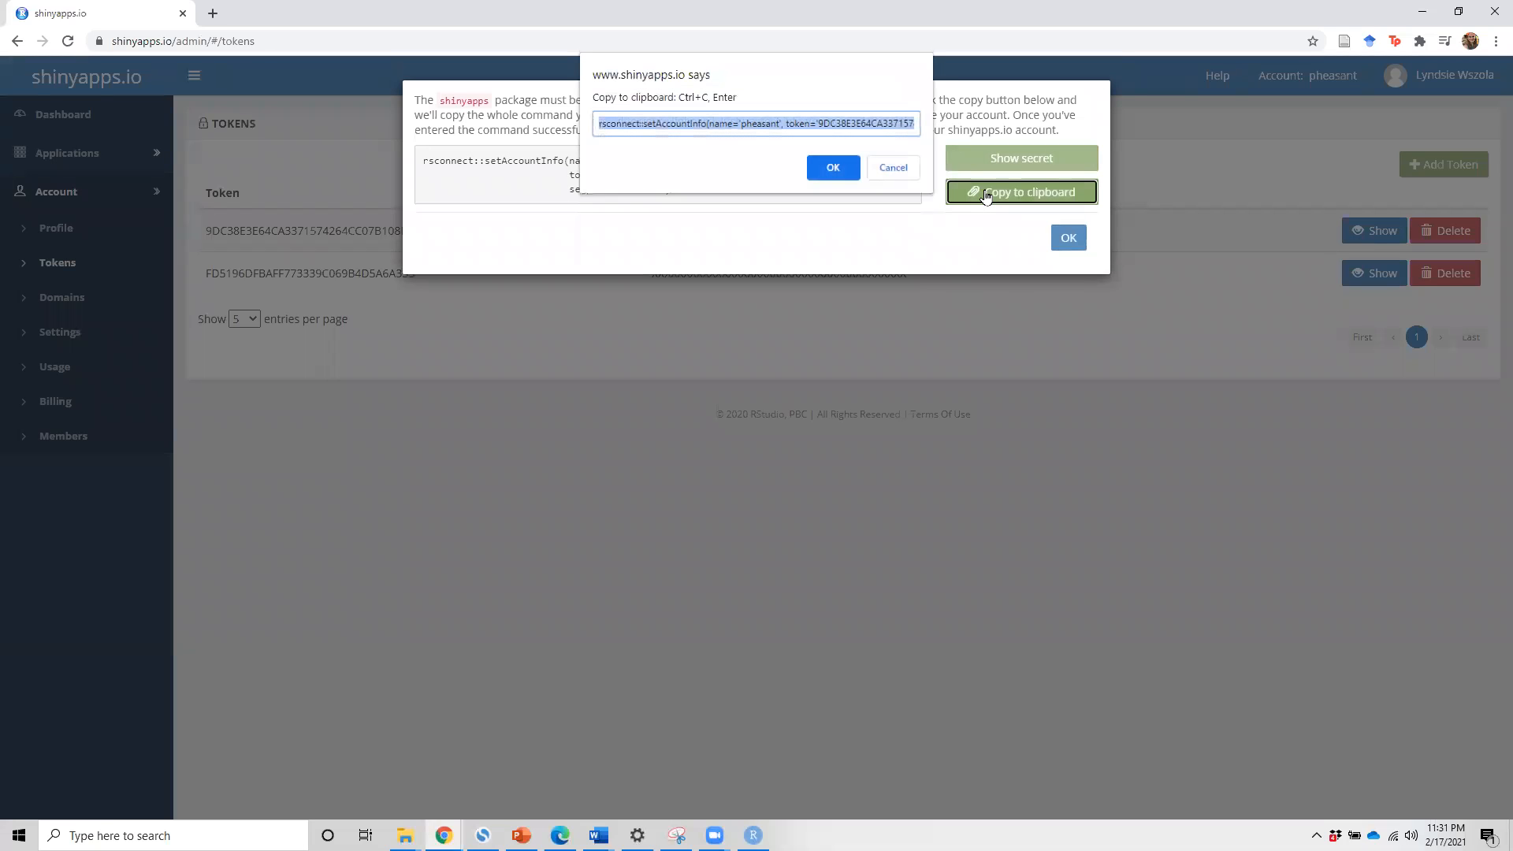
click(828, 172)
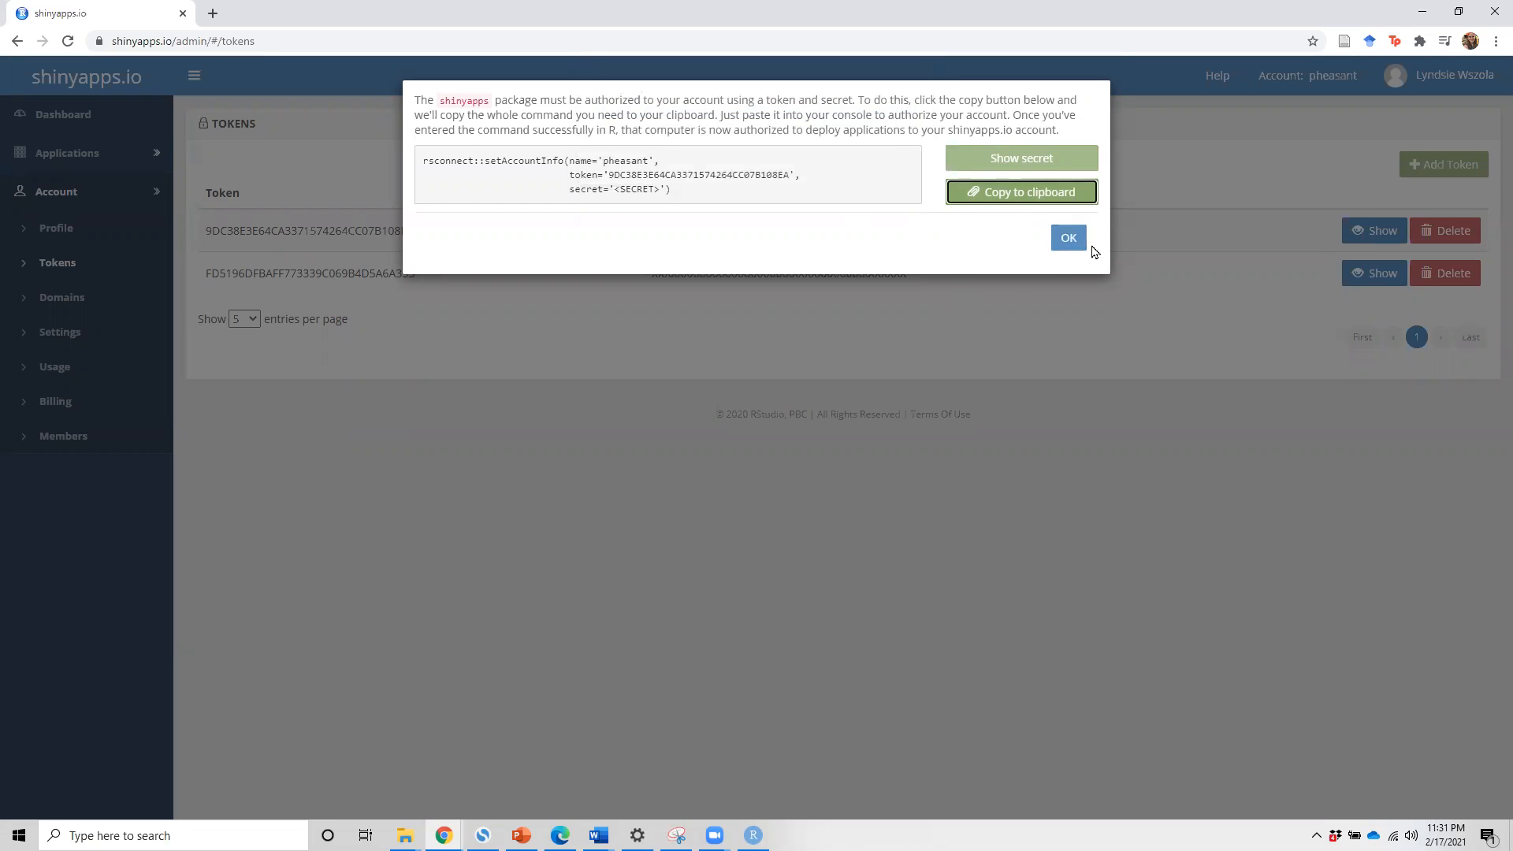
click(1082, 246)
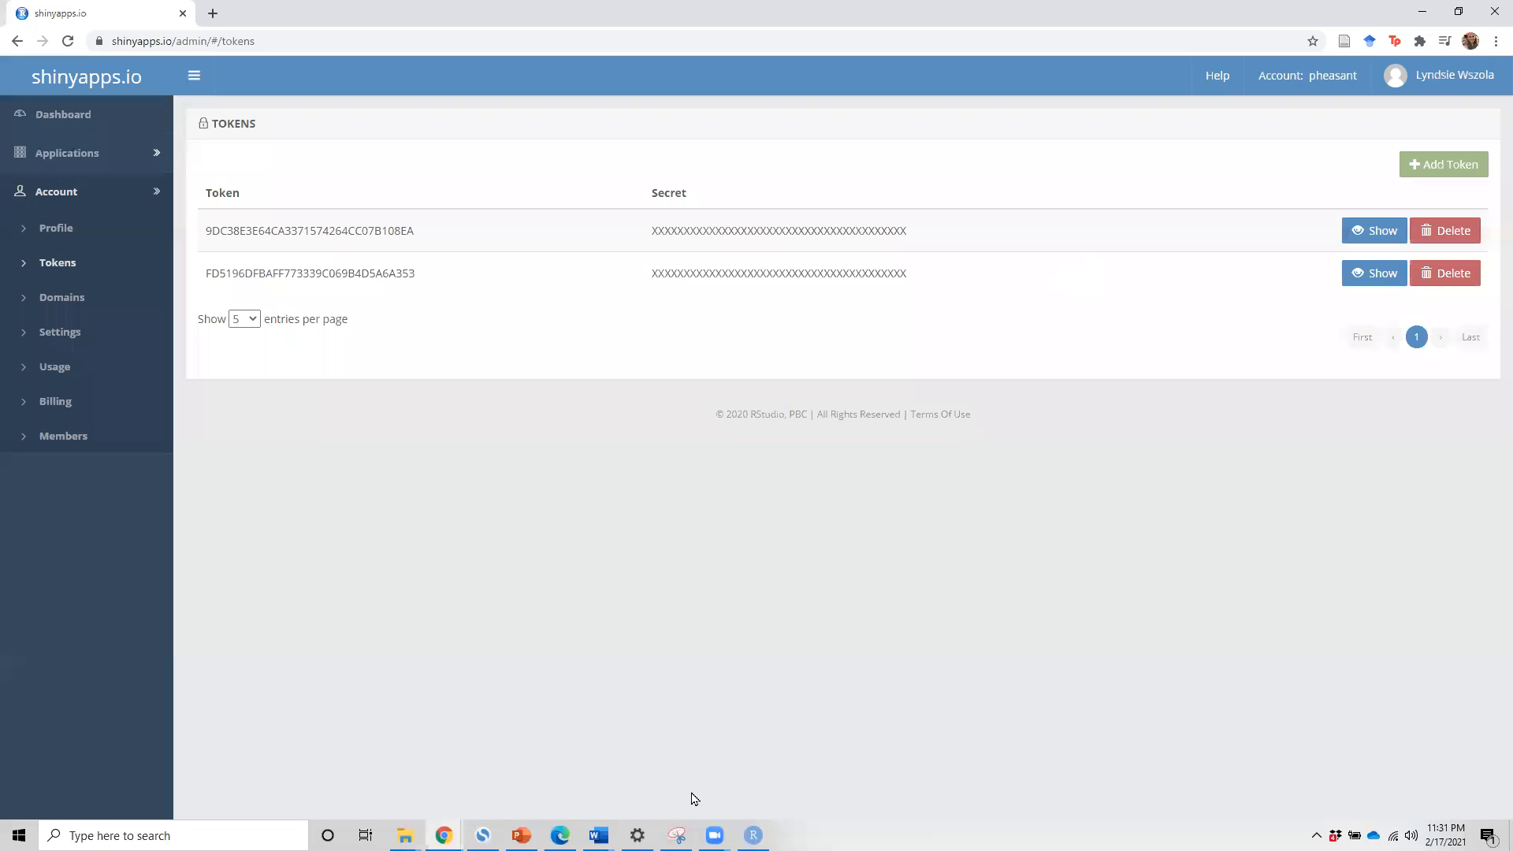
- Switch to RStudio, try to paste the authorization command into the ShinyApps.io connection form, and clear the pasted text
click(752, 836)
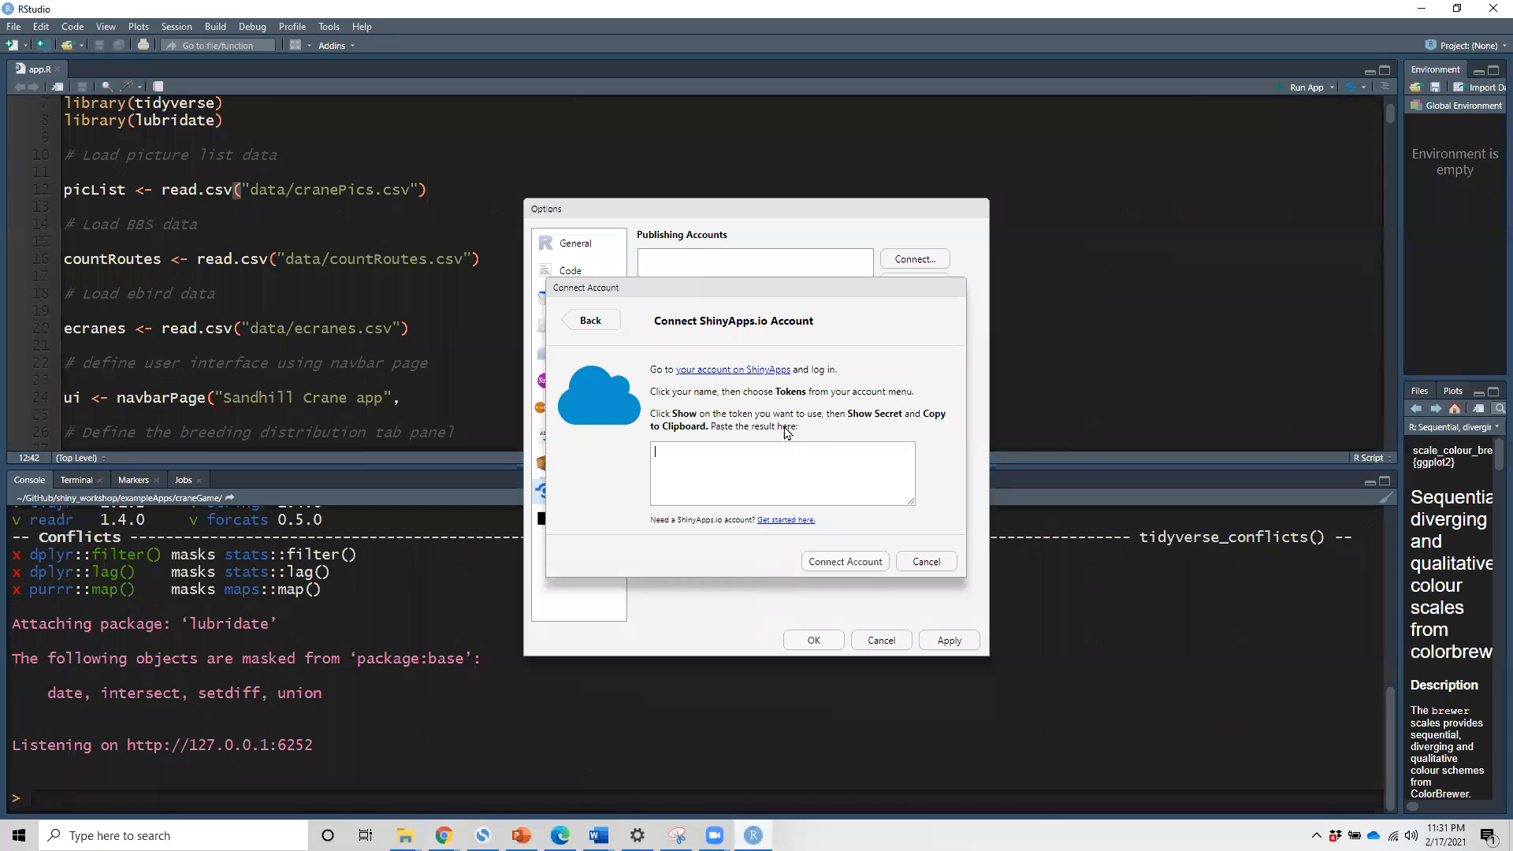
right_click(781, 463)
click(808, 509)
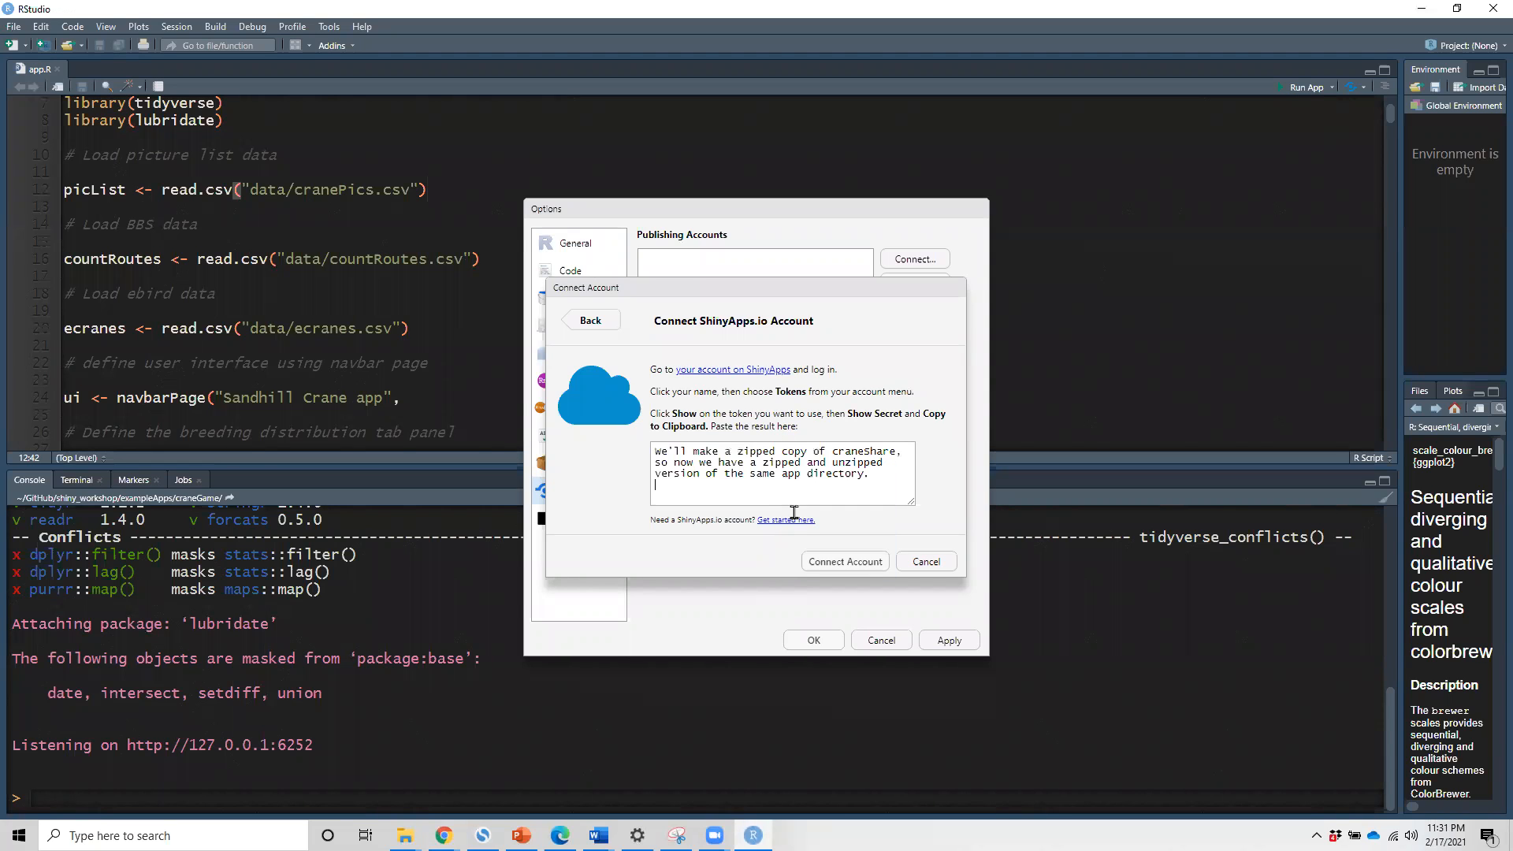
key(ctrl+a)
key(BackSpace)
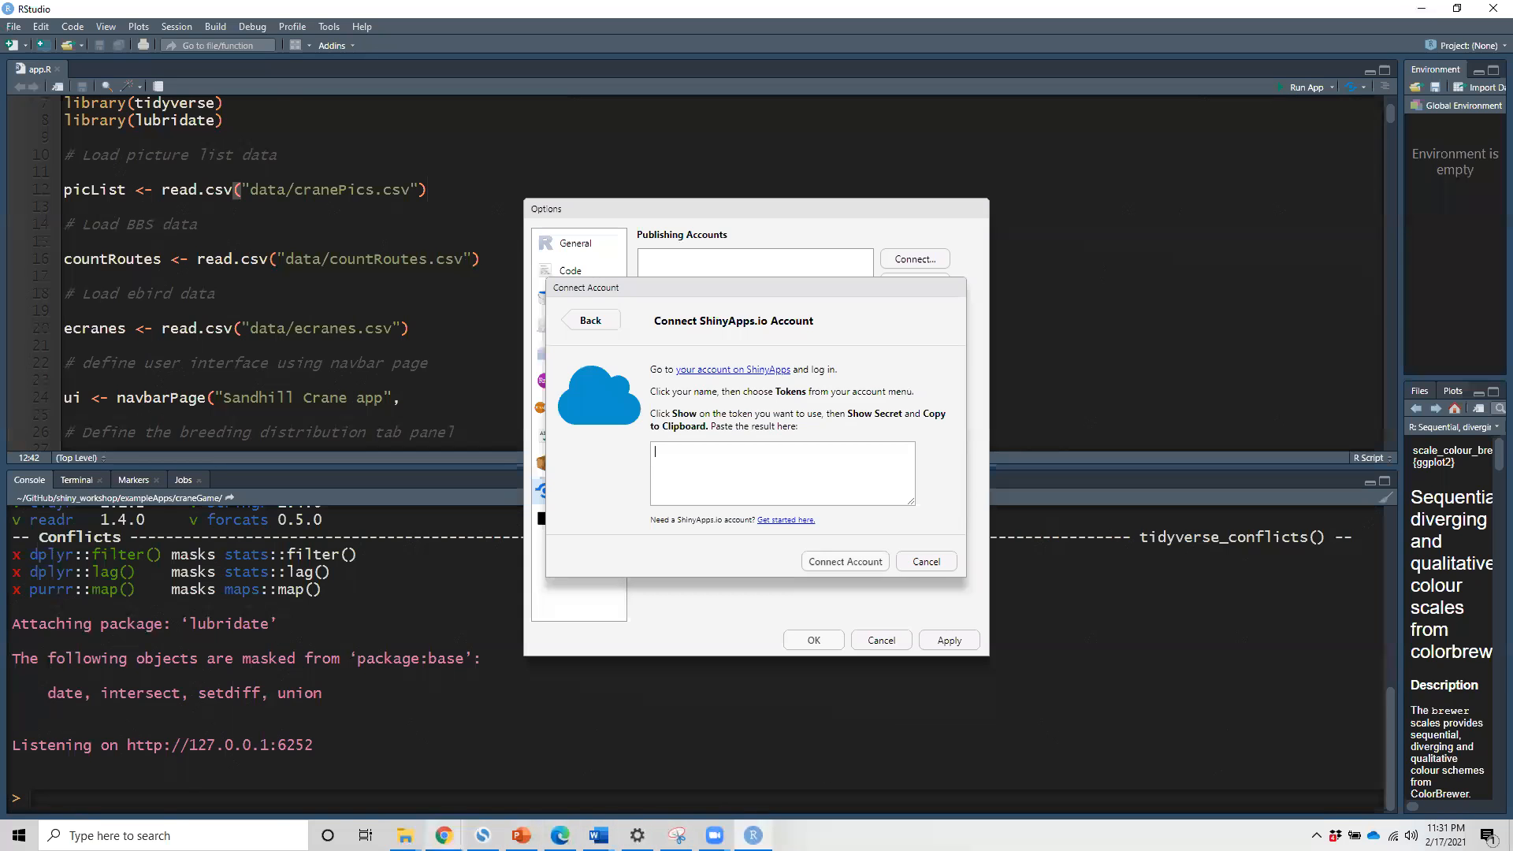
- Switch back to shinyapps.io in Chrome and copy the first token's full authorization command
mouse_move(444, 836)
click(627, 755)
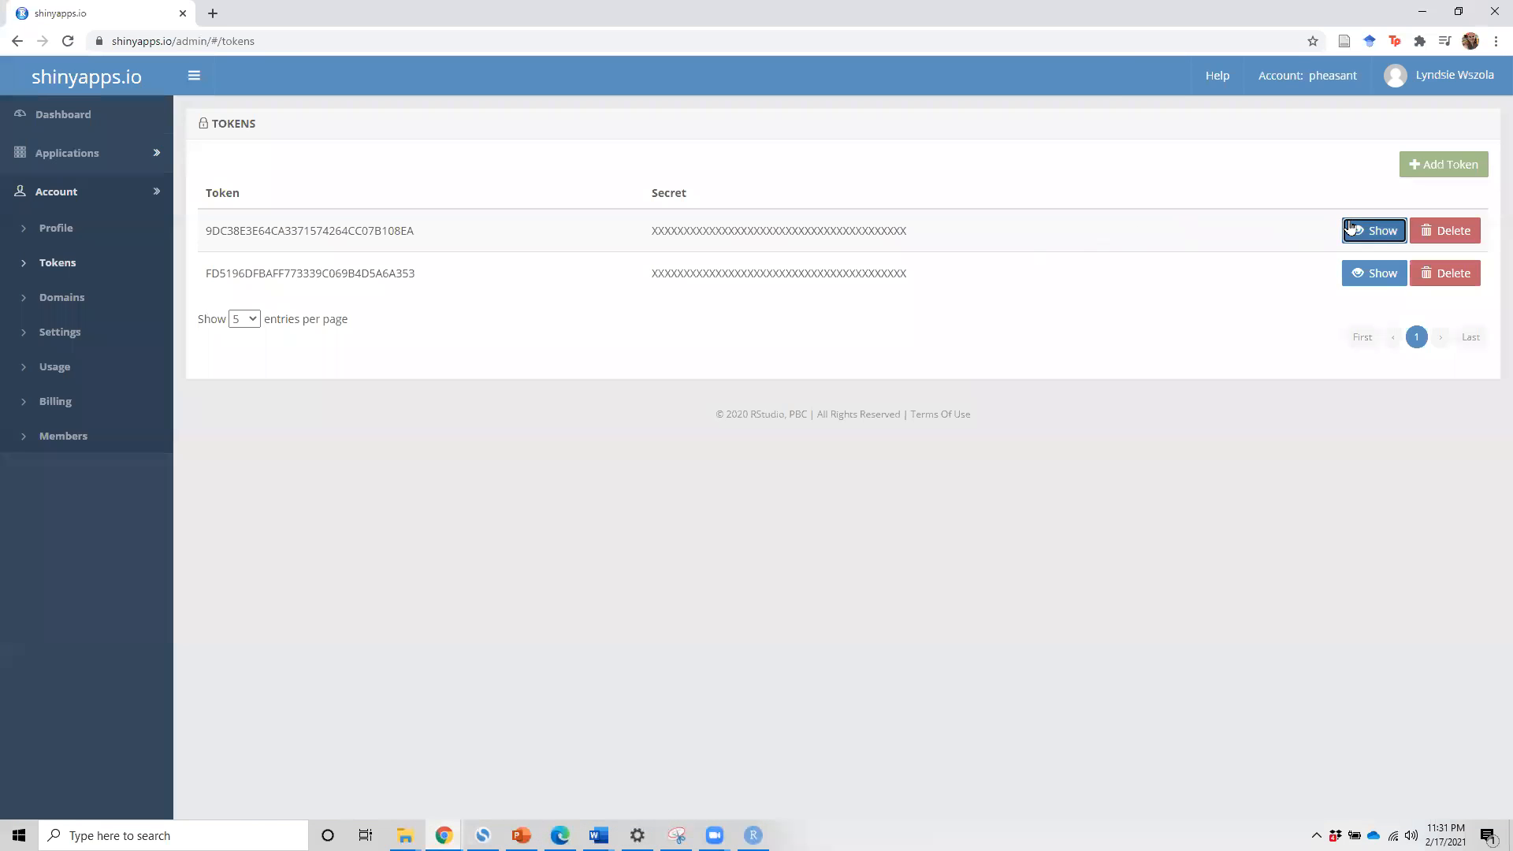
click(1375, 230)
click(971, 200)
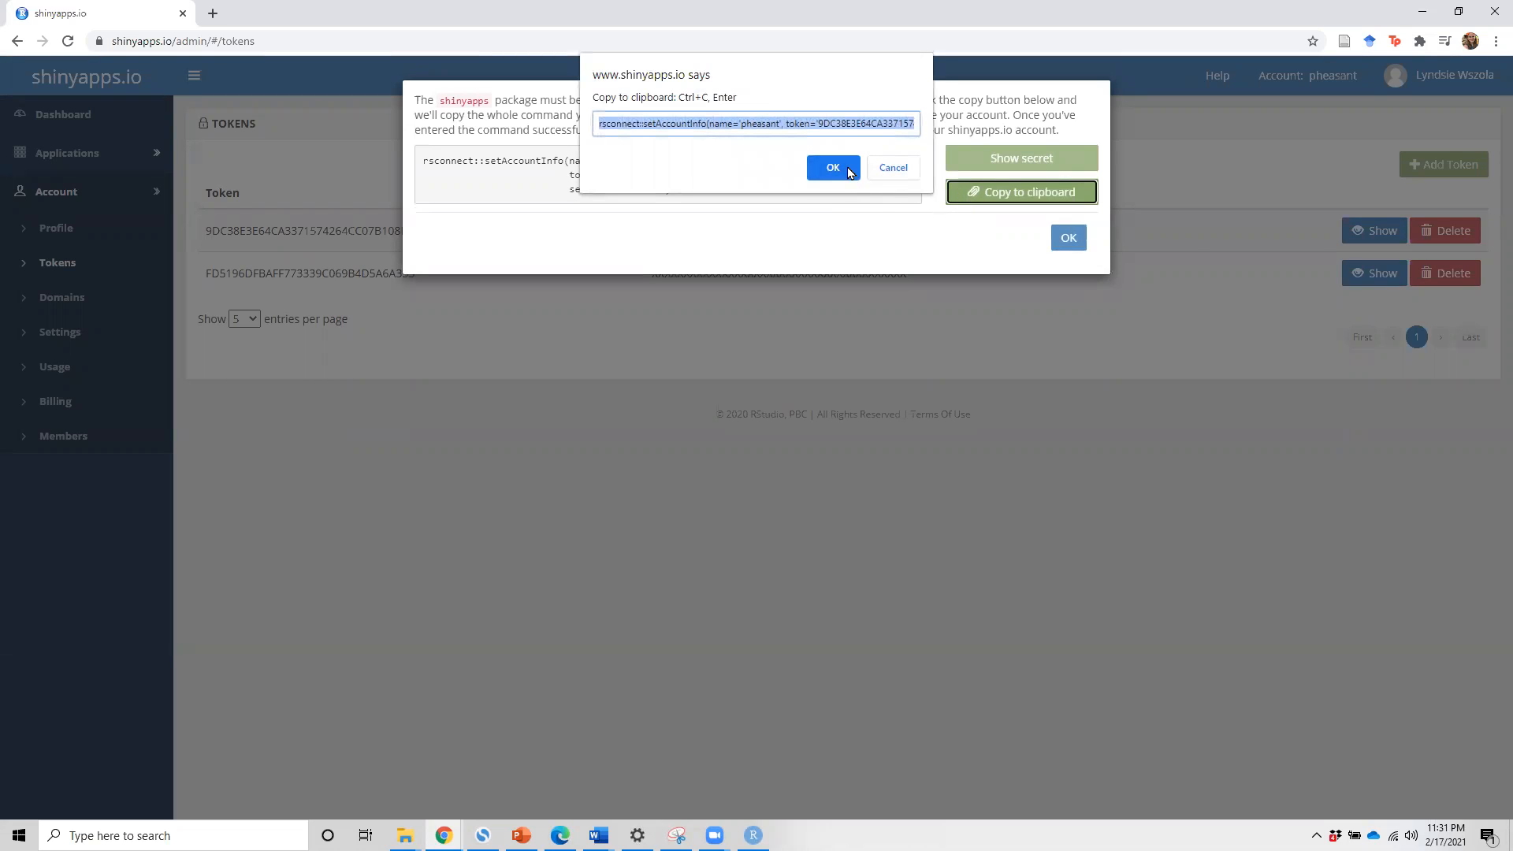
click(833, 168)
click(1067, 237)
- Switch to RStudio, paste the token and secret command into the connection form, connect the ShinyApps.io account, and accept the options
click(753, 835)
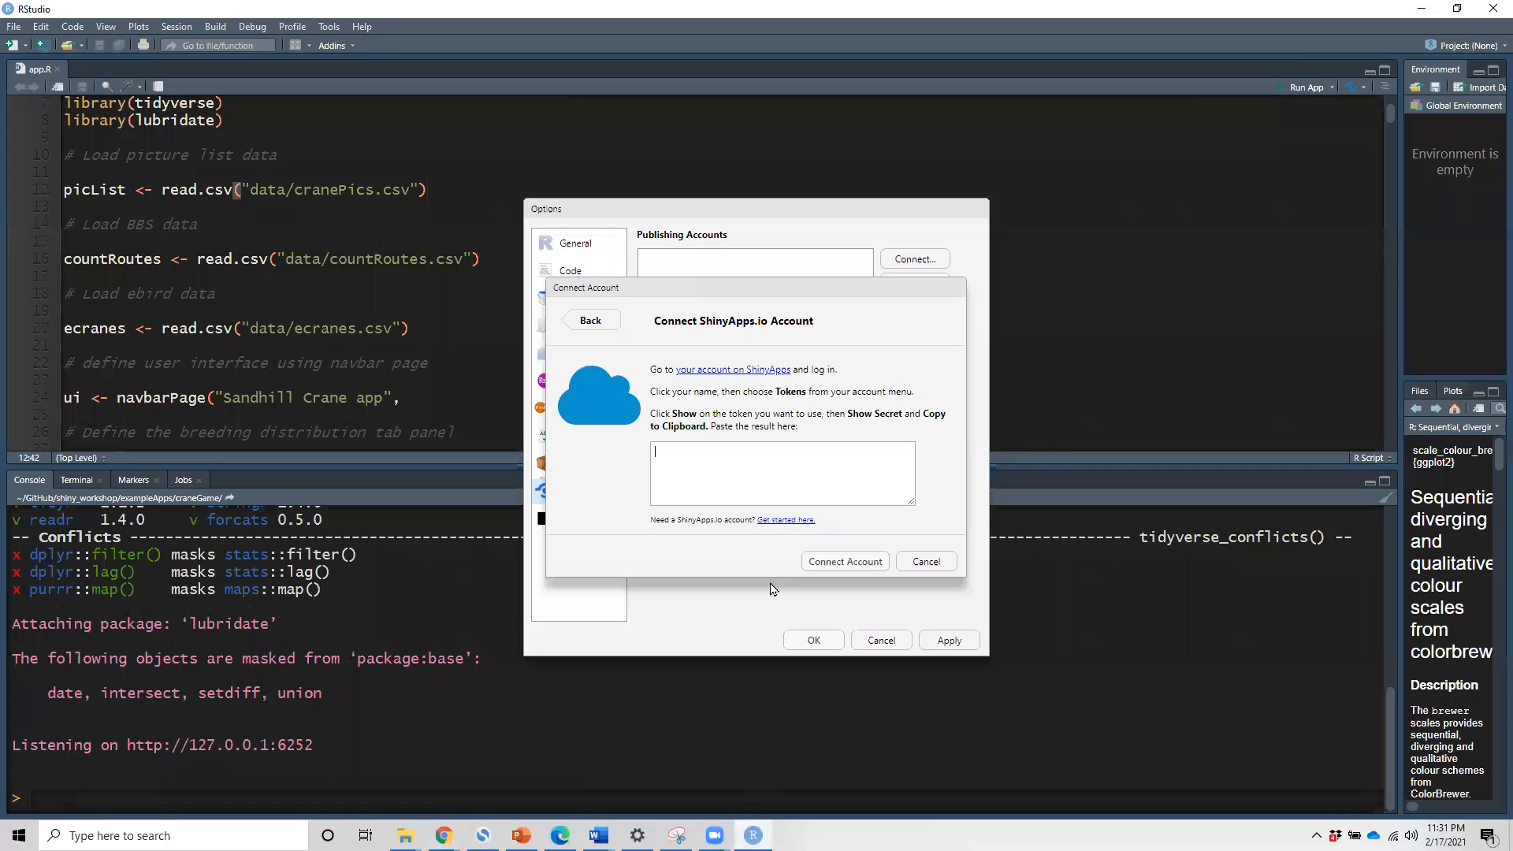
right_click(781, 477)
click(804, 518)
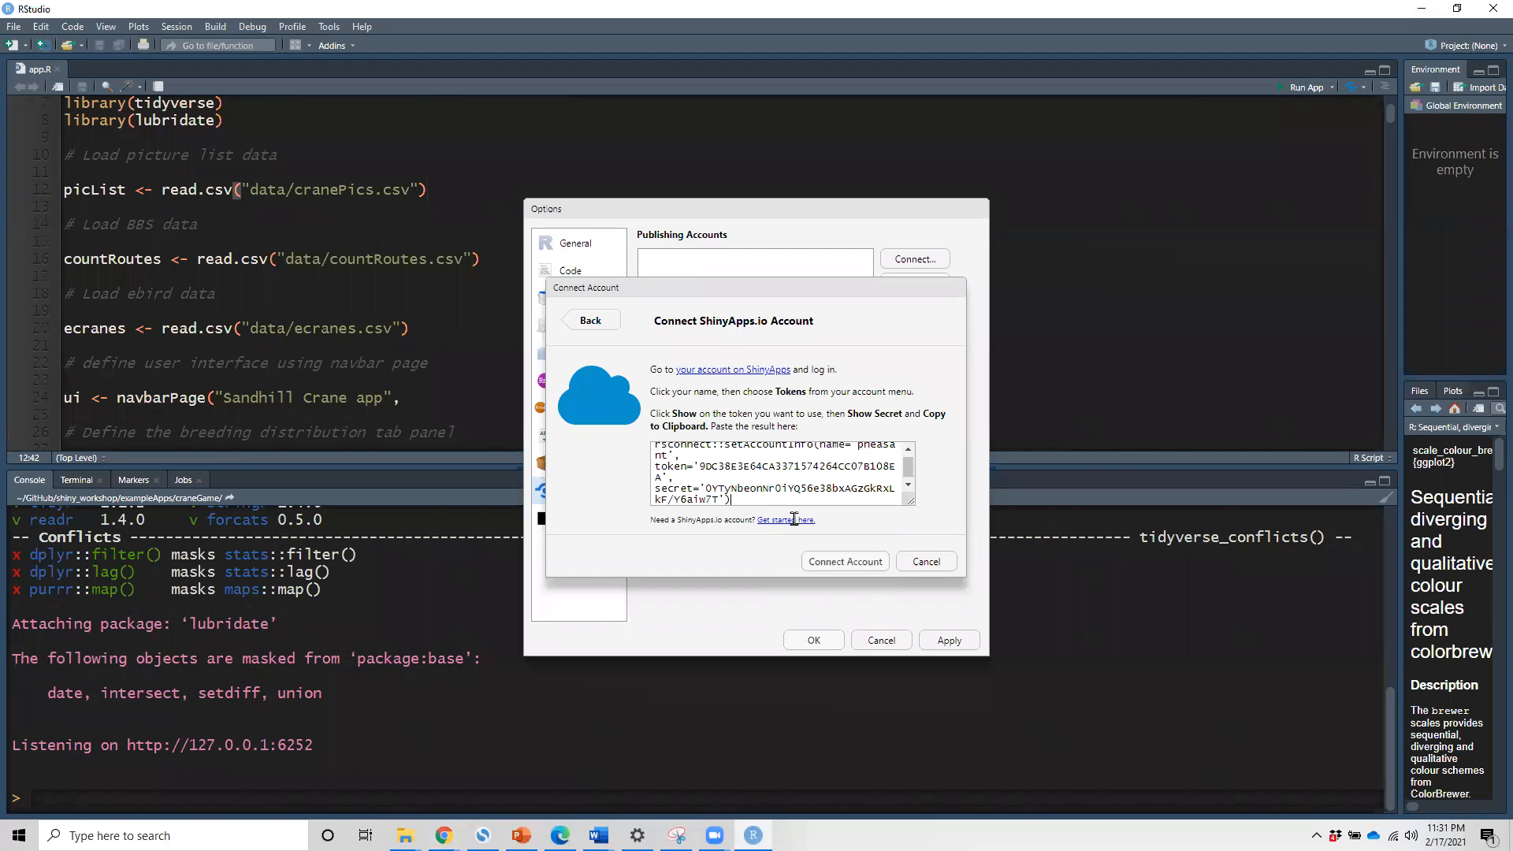
click(826, 566)
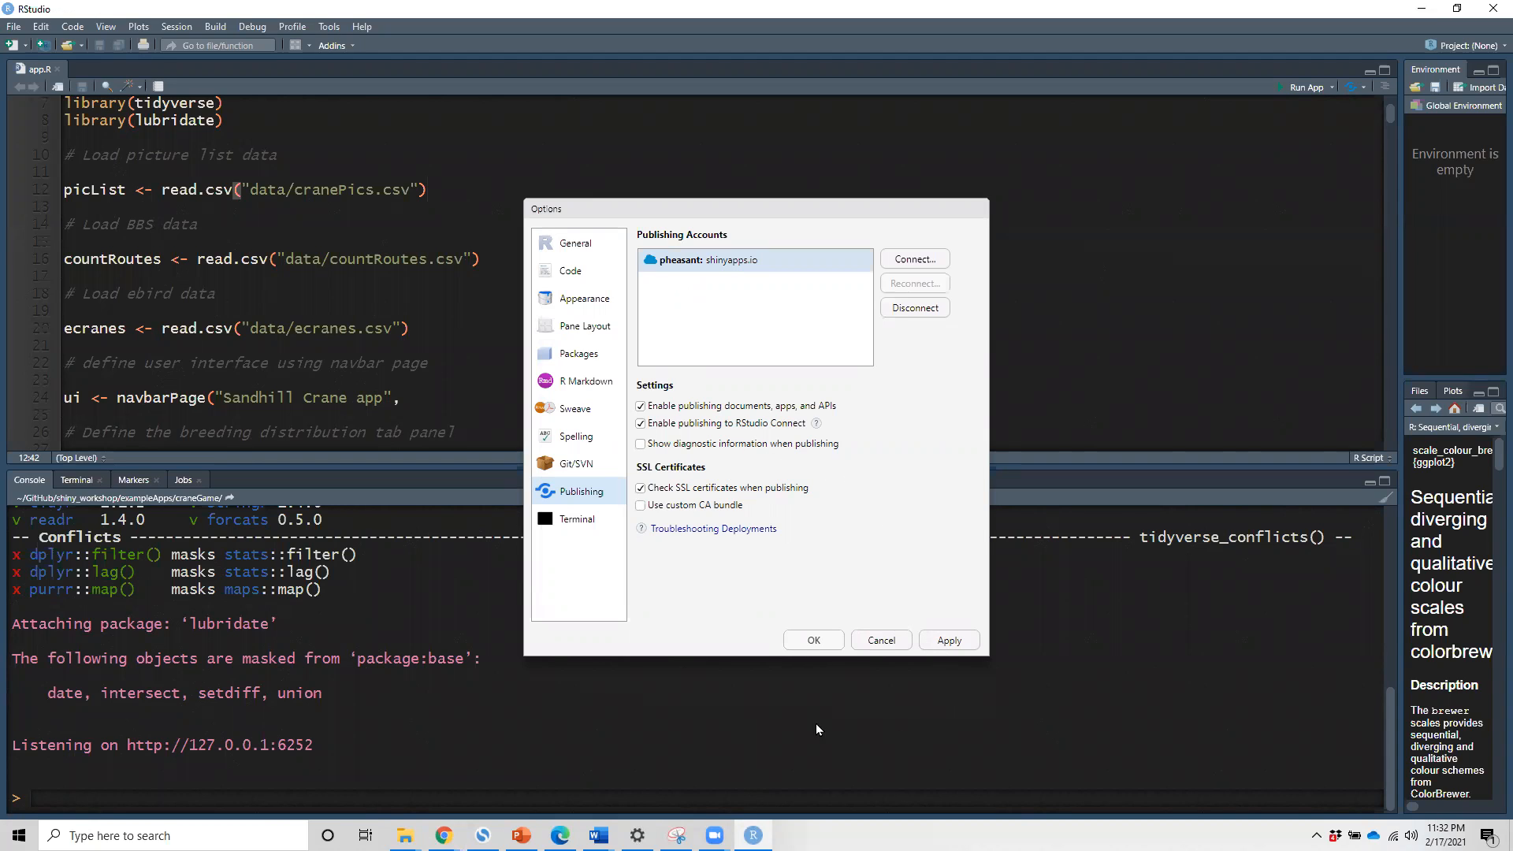
click(812, 640)
- Publish the craneGame application with app.R, data and www to the connected shinyapps.io account
click(856, 146)
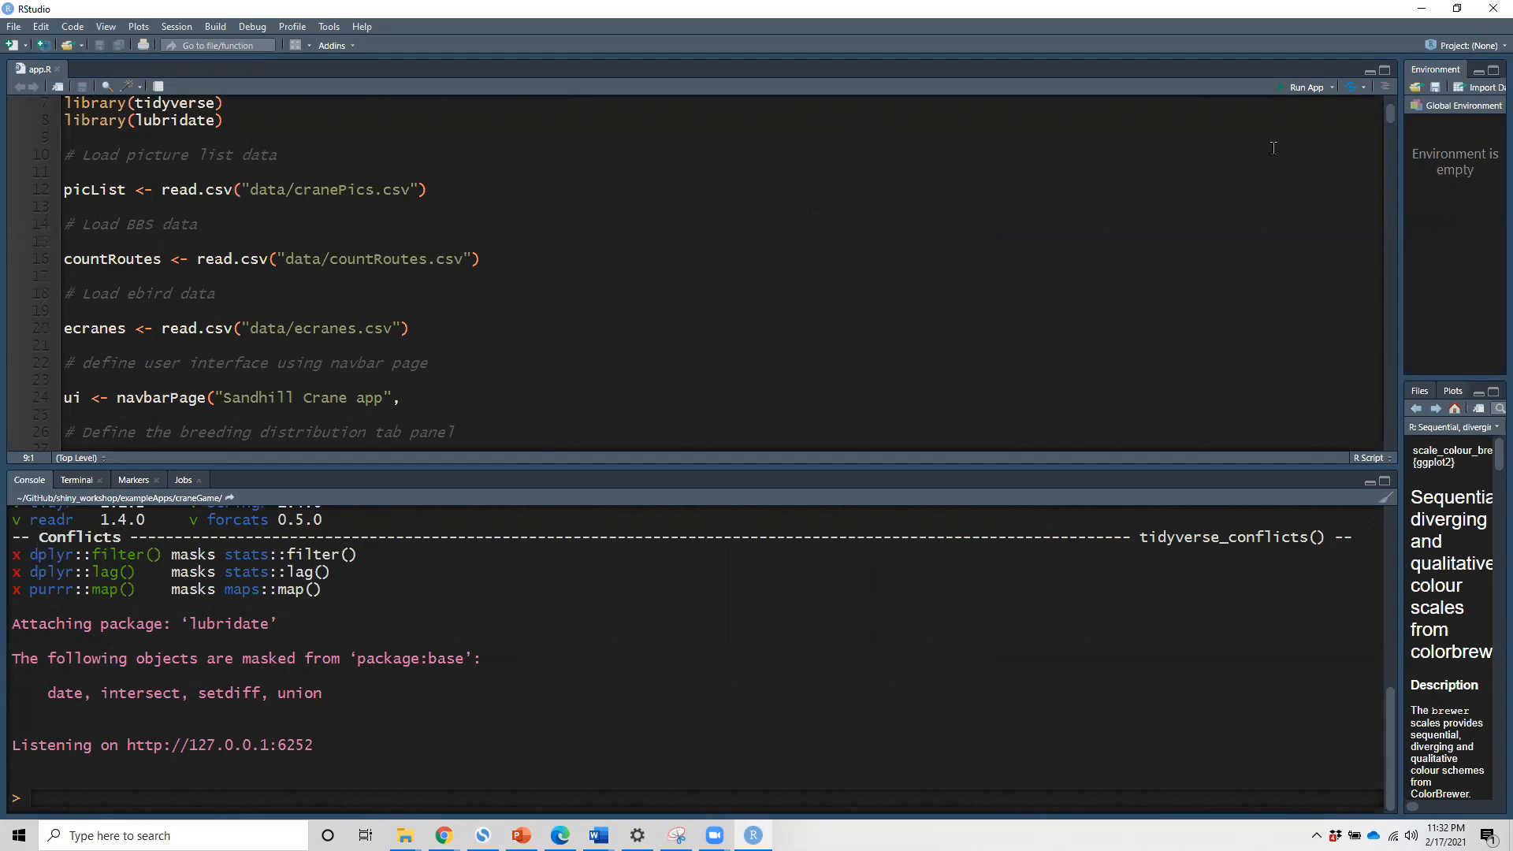
click(1362, 93)
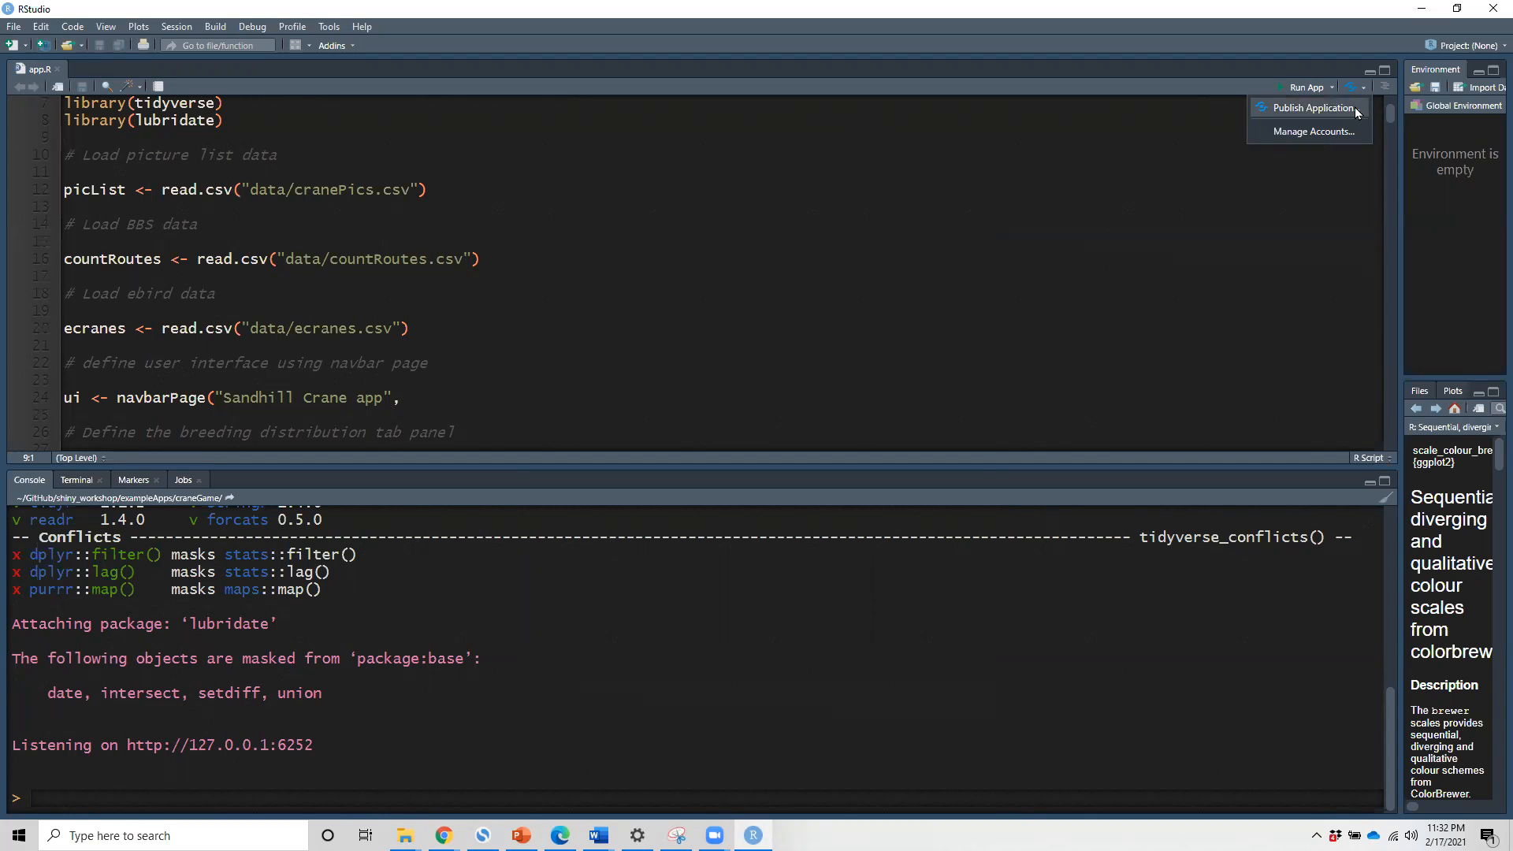
click(1357, 112)
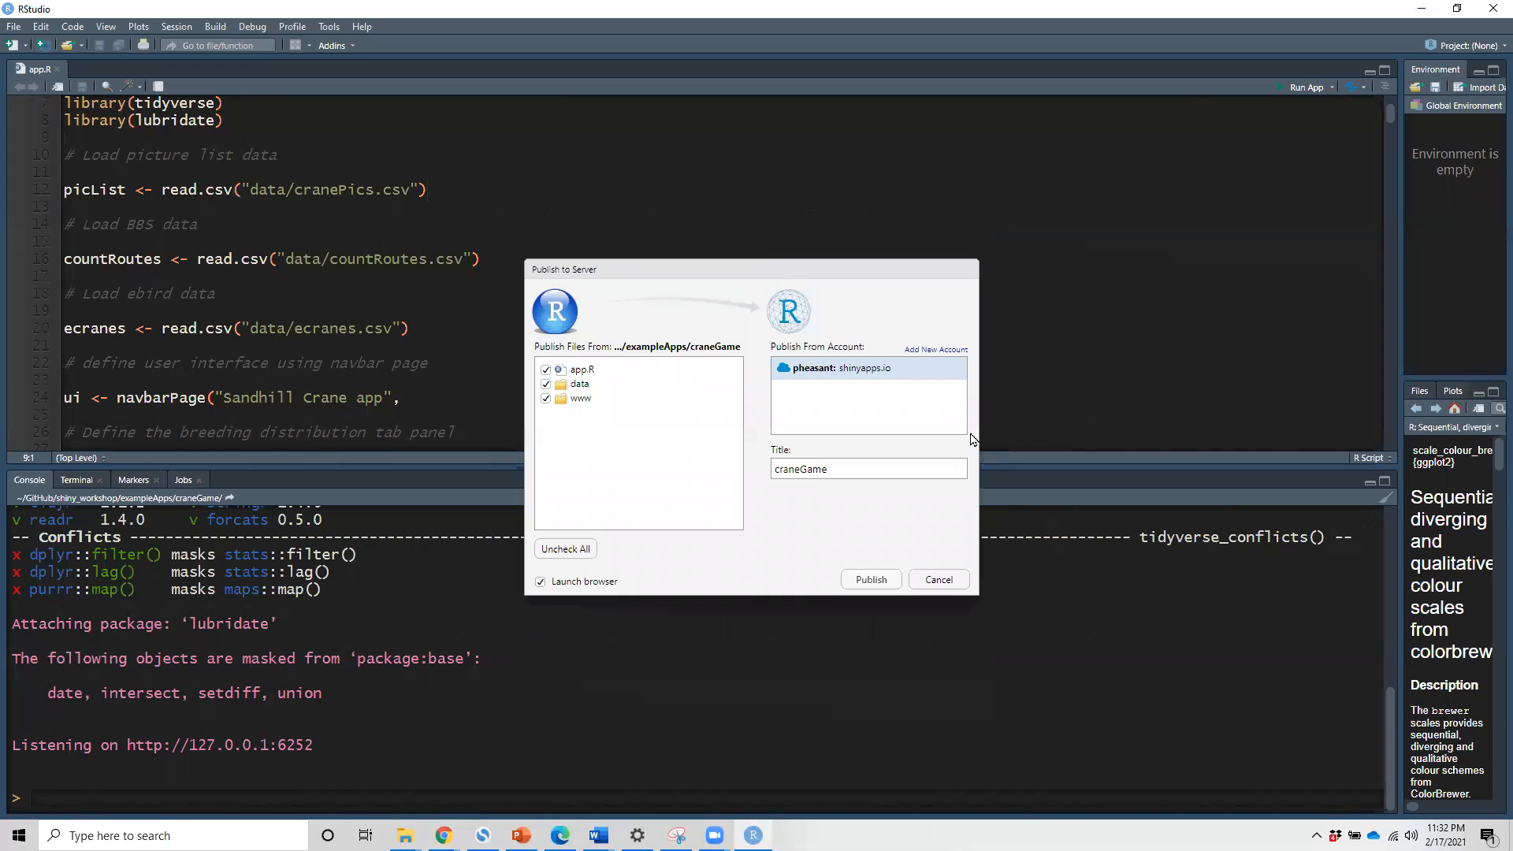
click(876, 374)
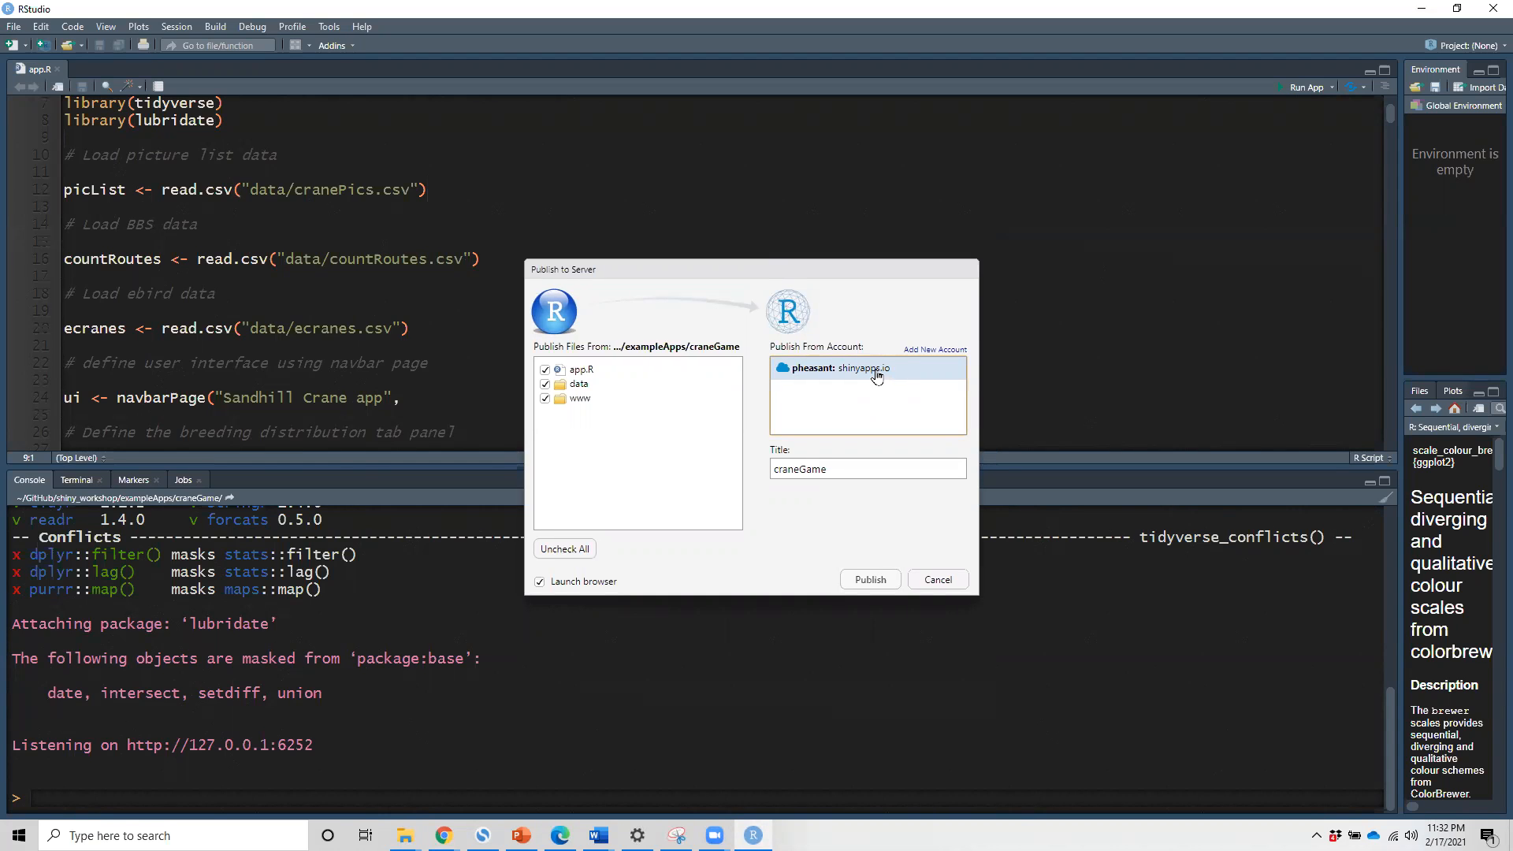
click(884, 588)
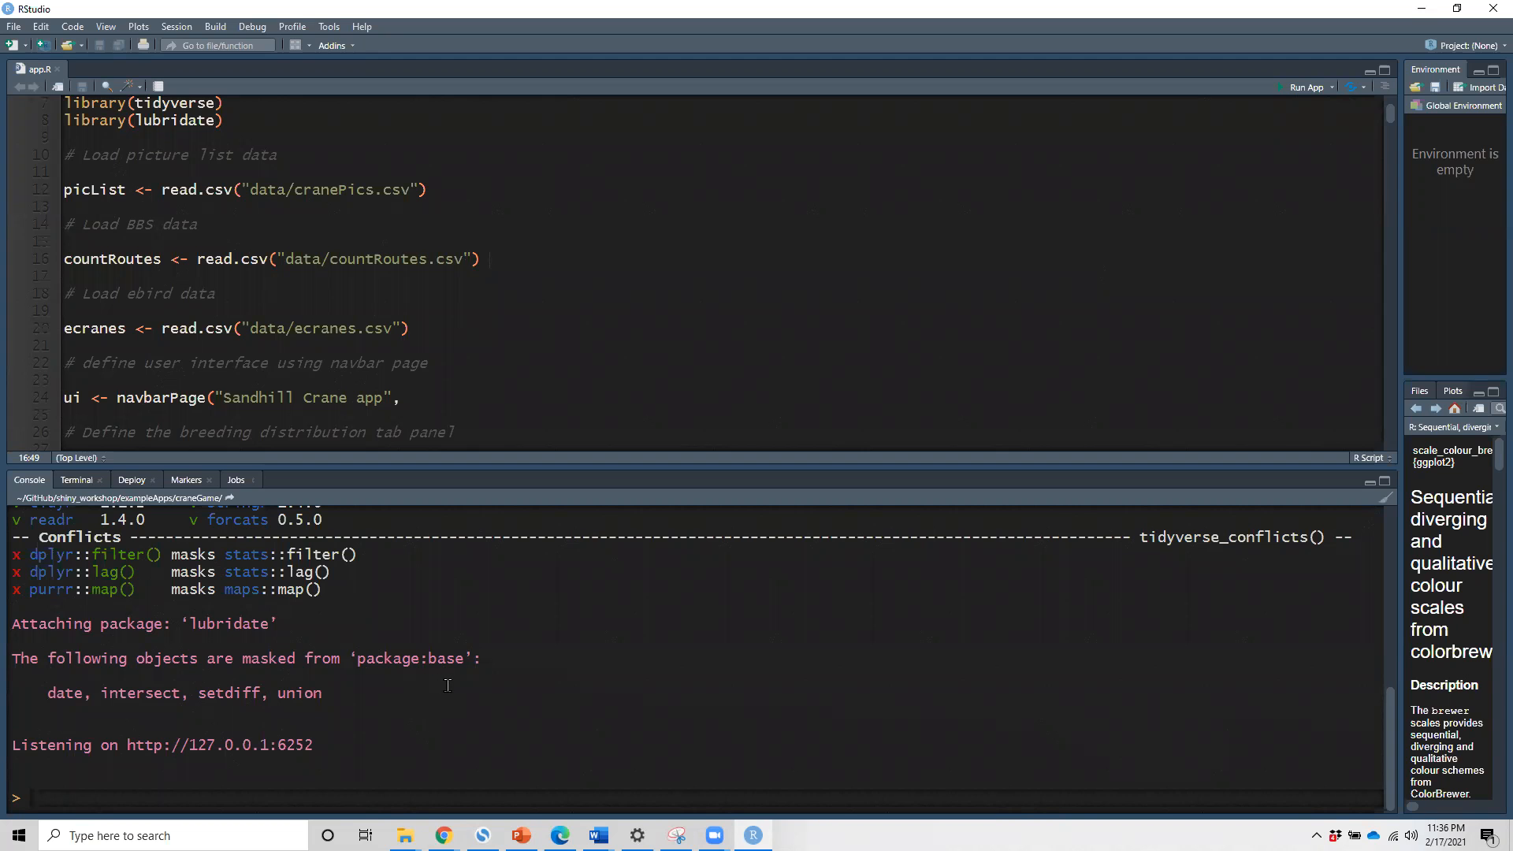
- Switch to the published craneGame app in Edge, maximize its window and select its web address
scroll(440, 686, up, 10)
scroll(447, 690, down, 10)
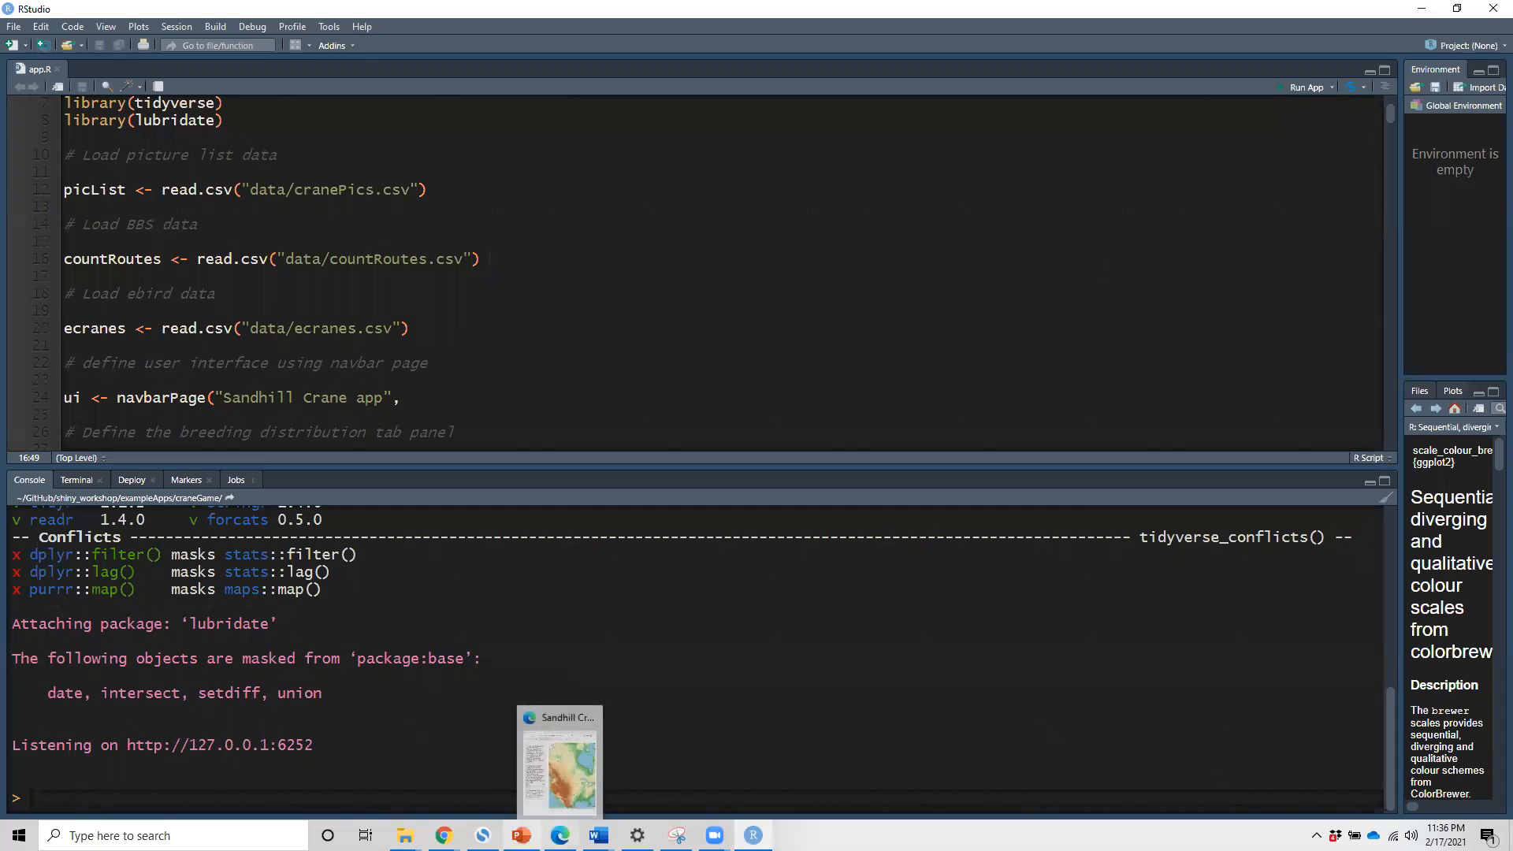
mouse_move(715, 836)
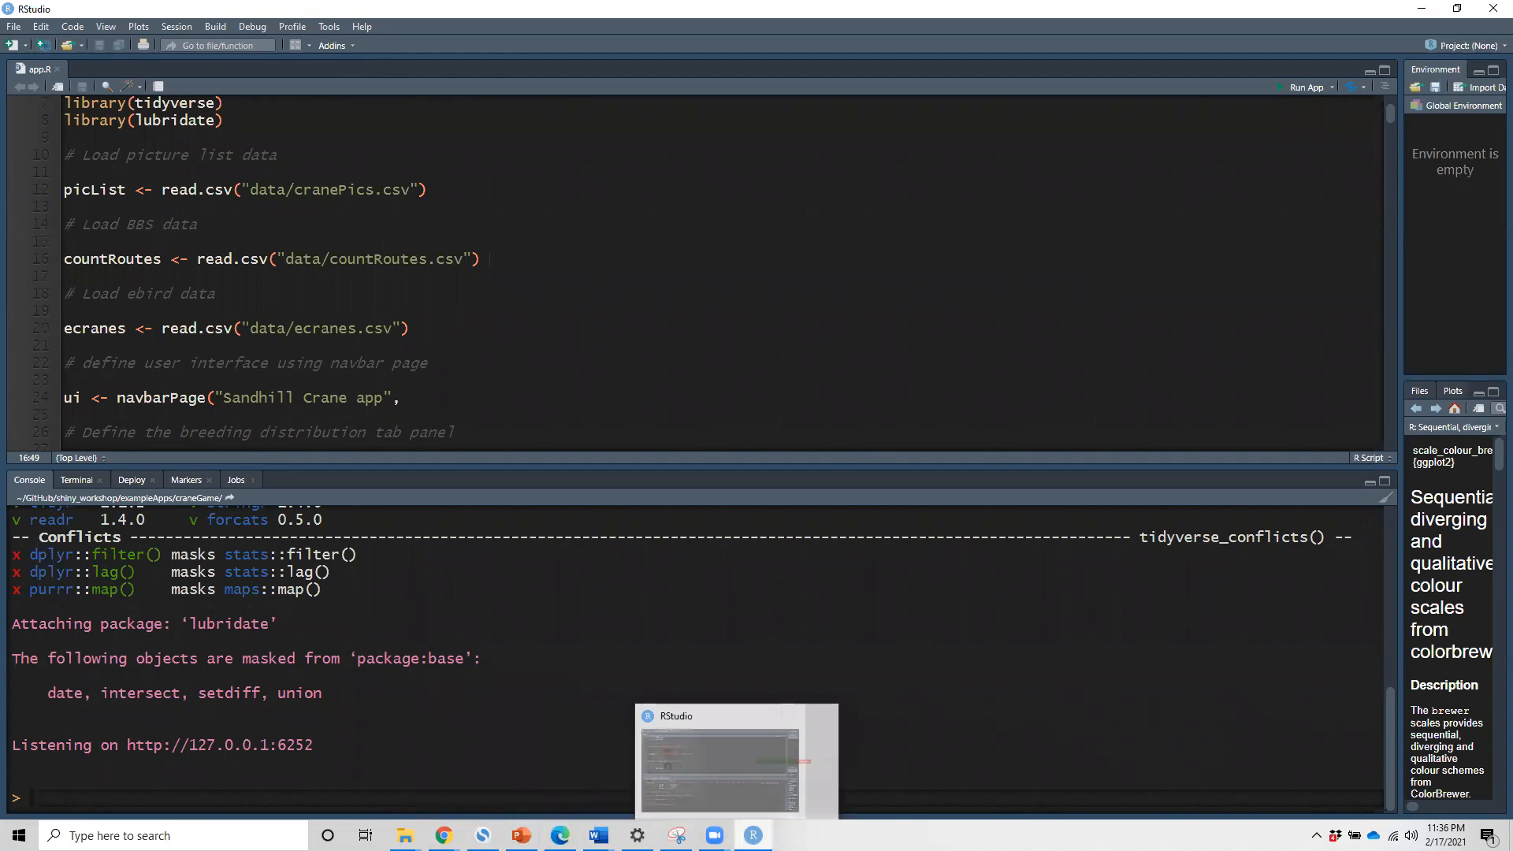
mouse_move(521, 836)
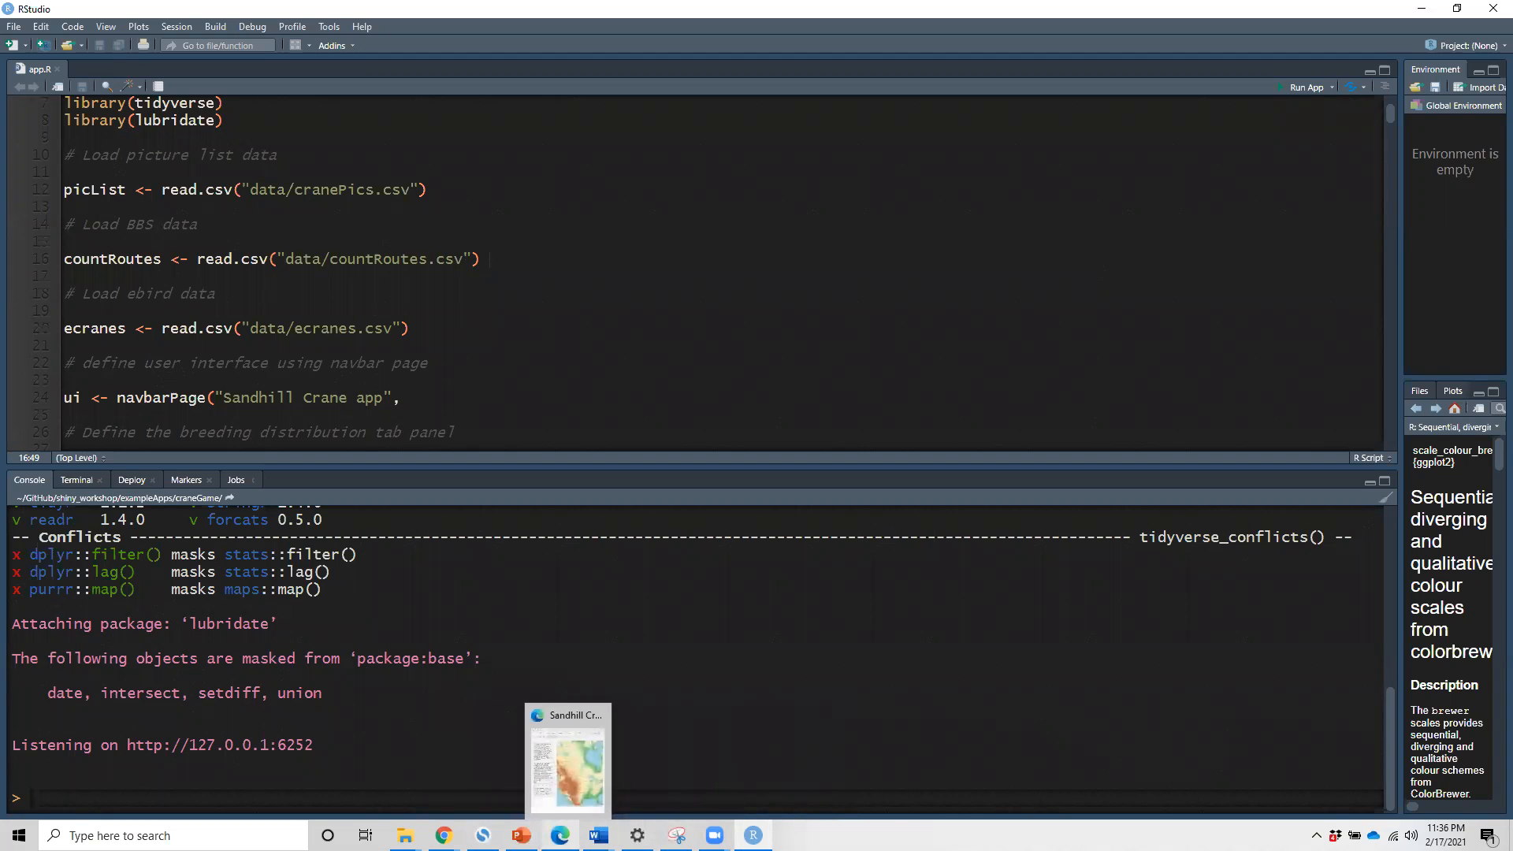
click(559, 835)
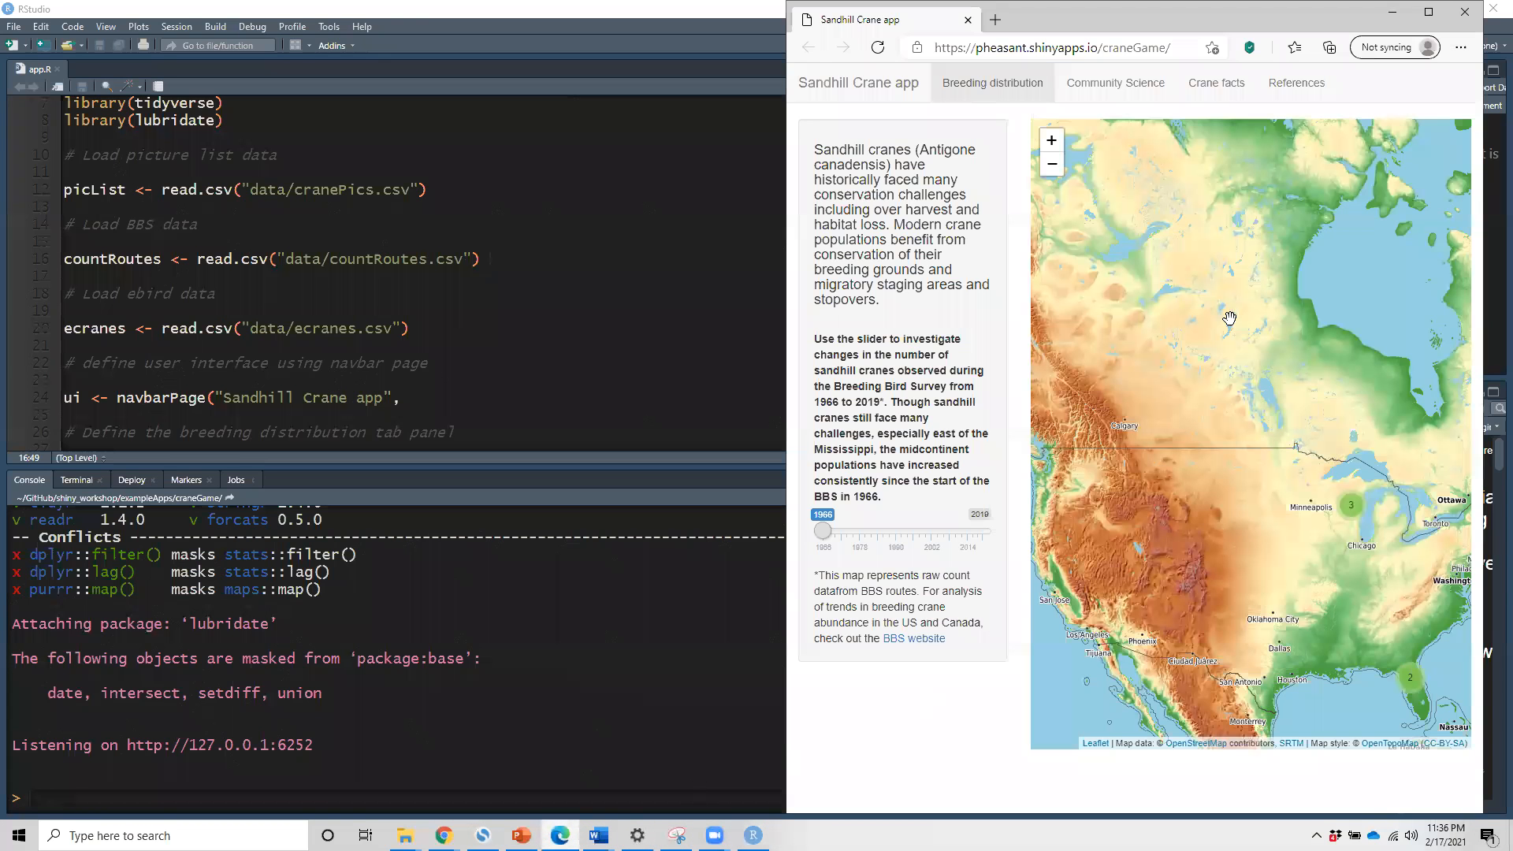
click(1428, 12)
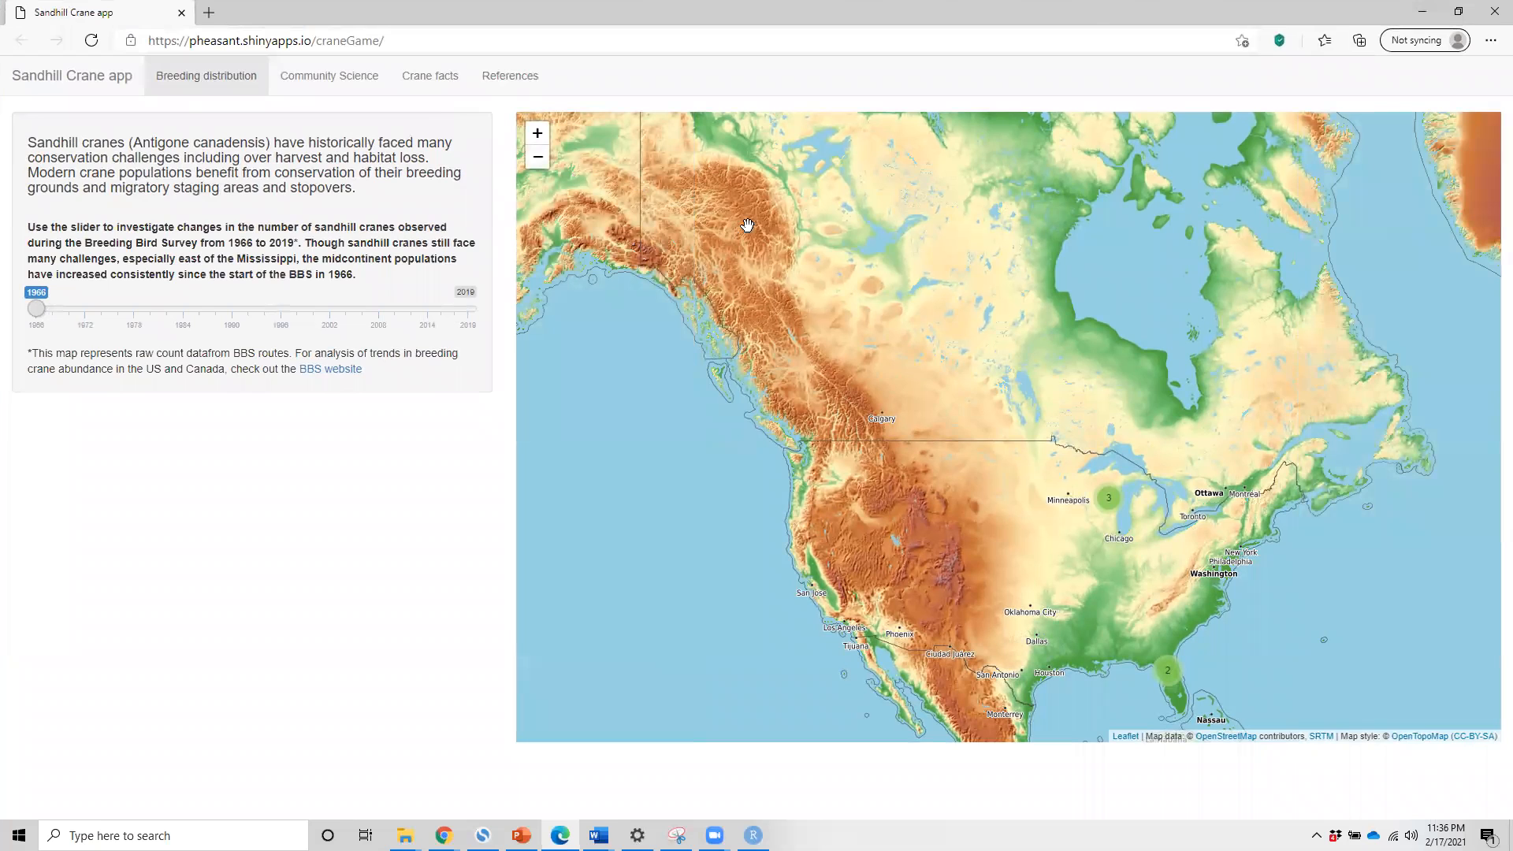
click(282, 40)
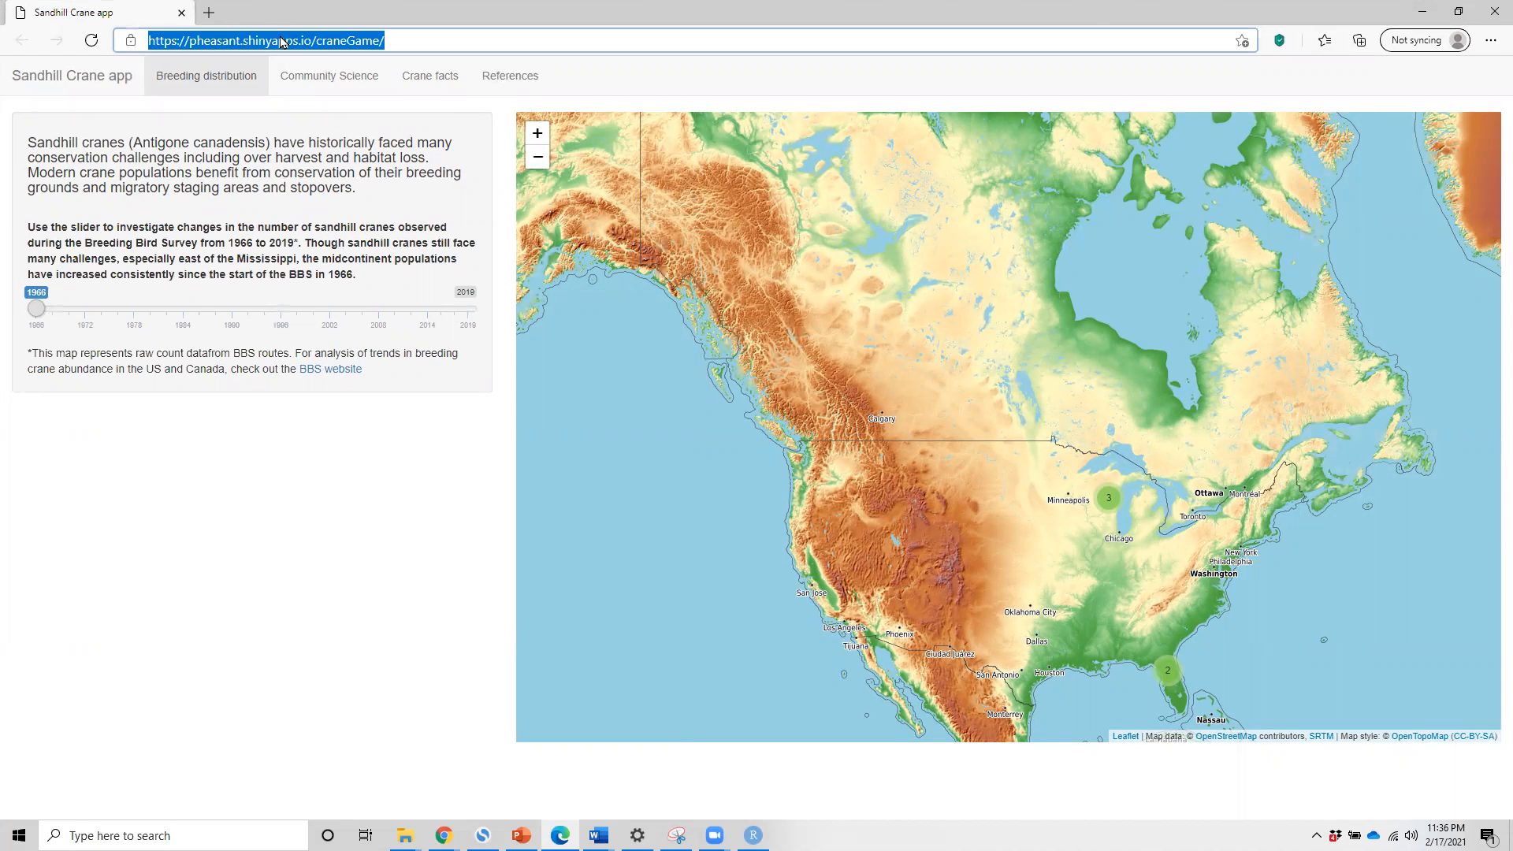
- Check the published app's Community Science, Crane facts and References pages, follow a reference link, and close the browser window
click(311, 73)
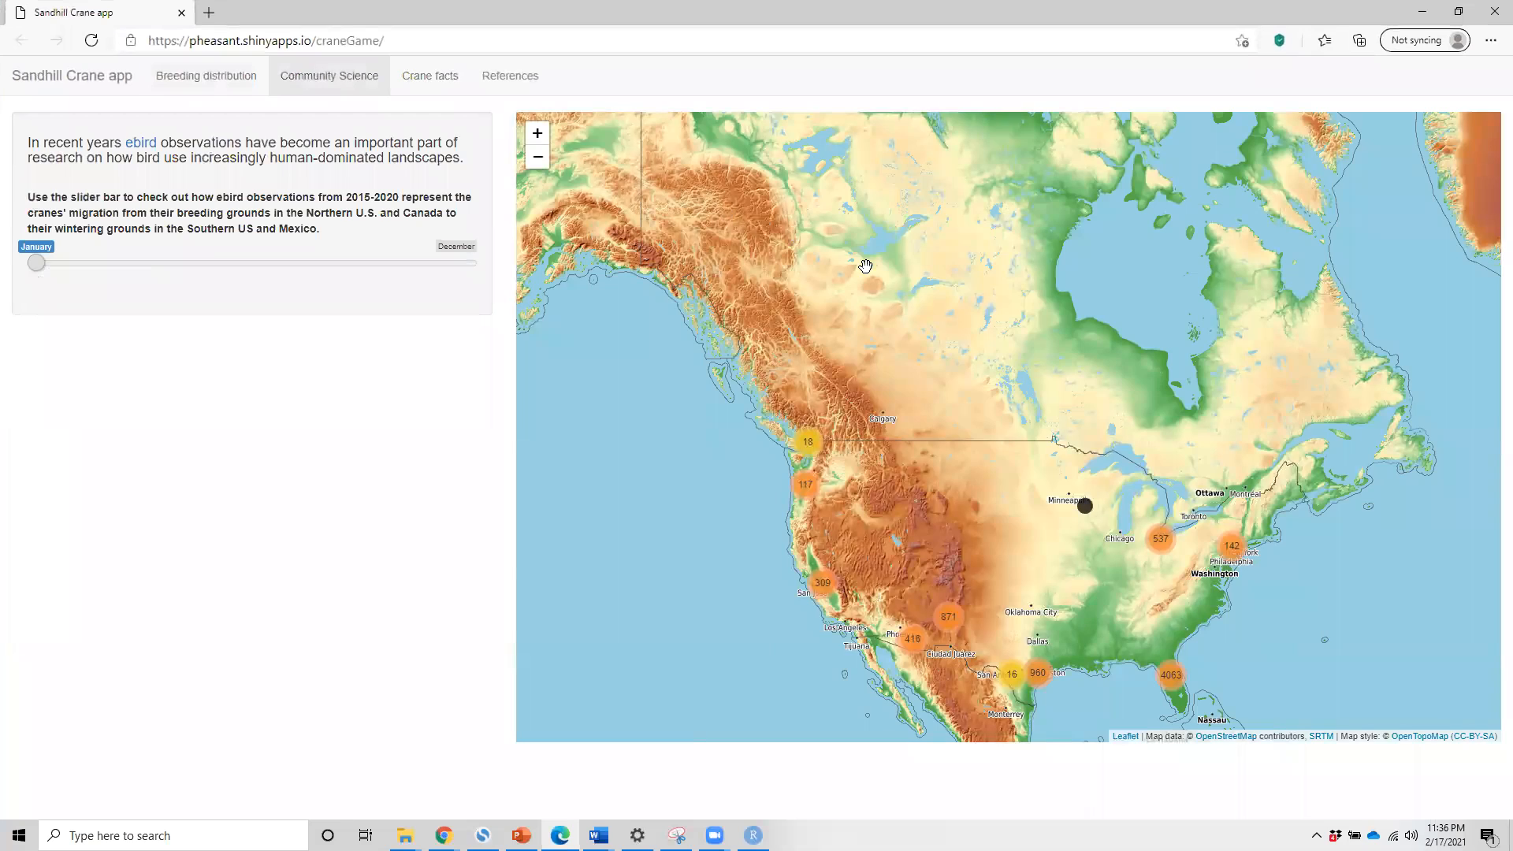
scroll(922, 420, up, 2)
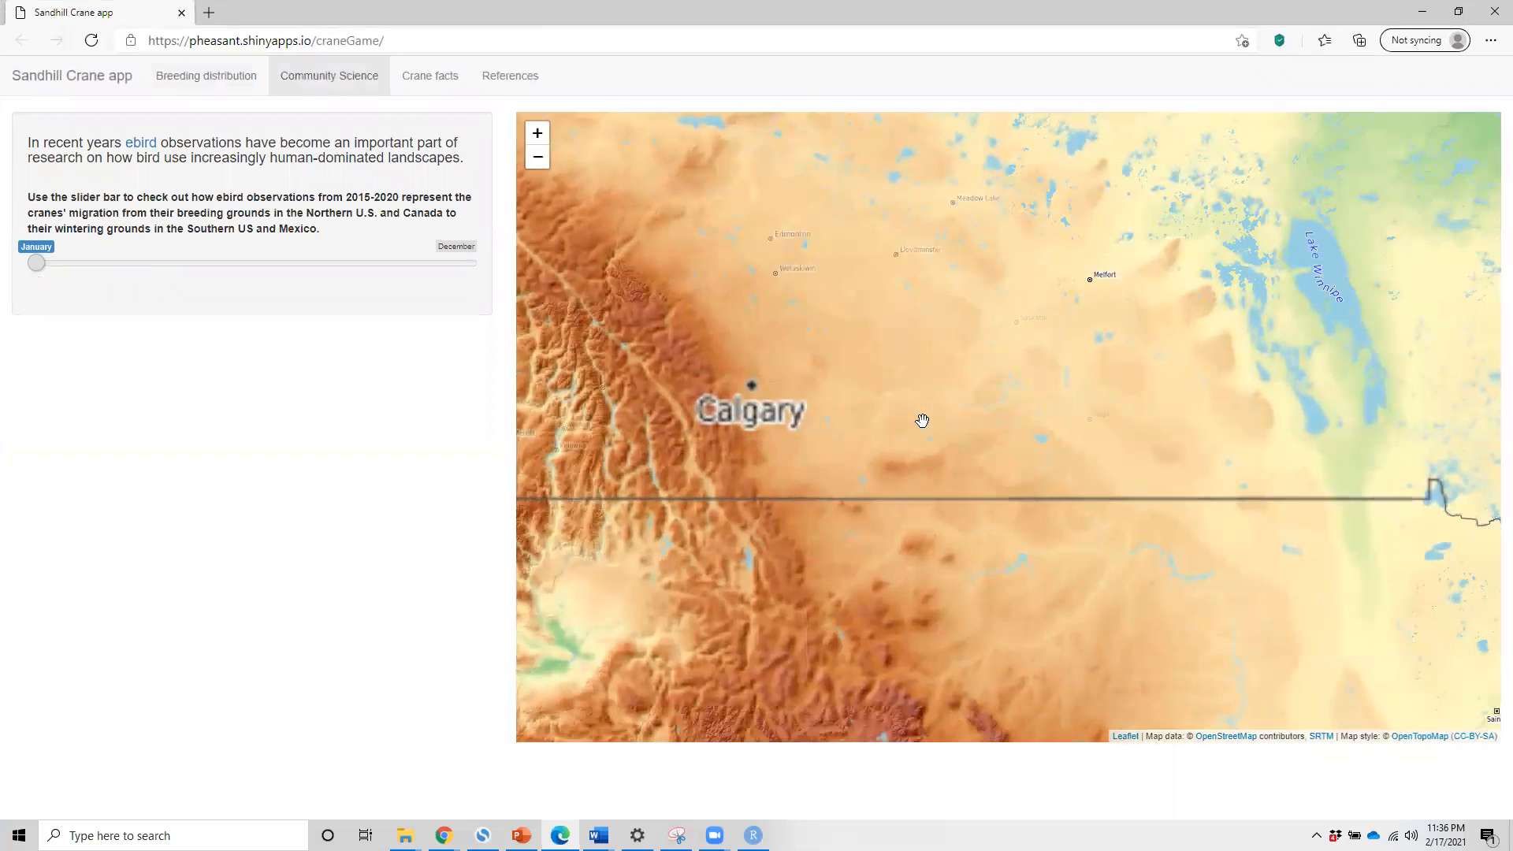
scroll(922, 420, down, 1)
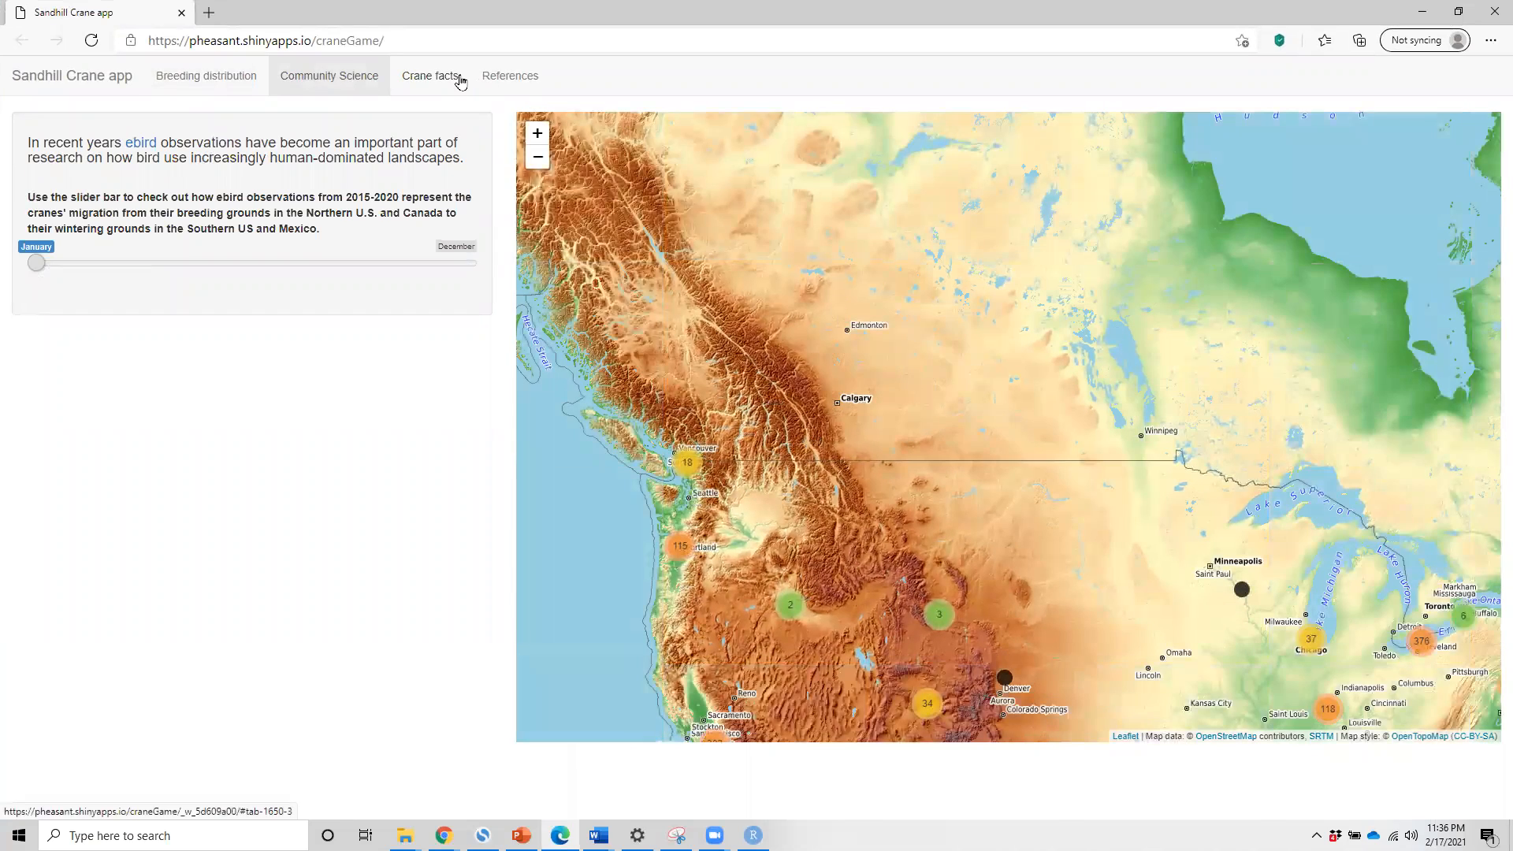
click(459, 75)
click(731, 175)
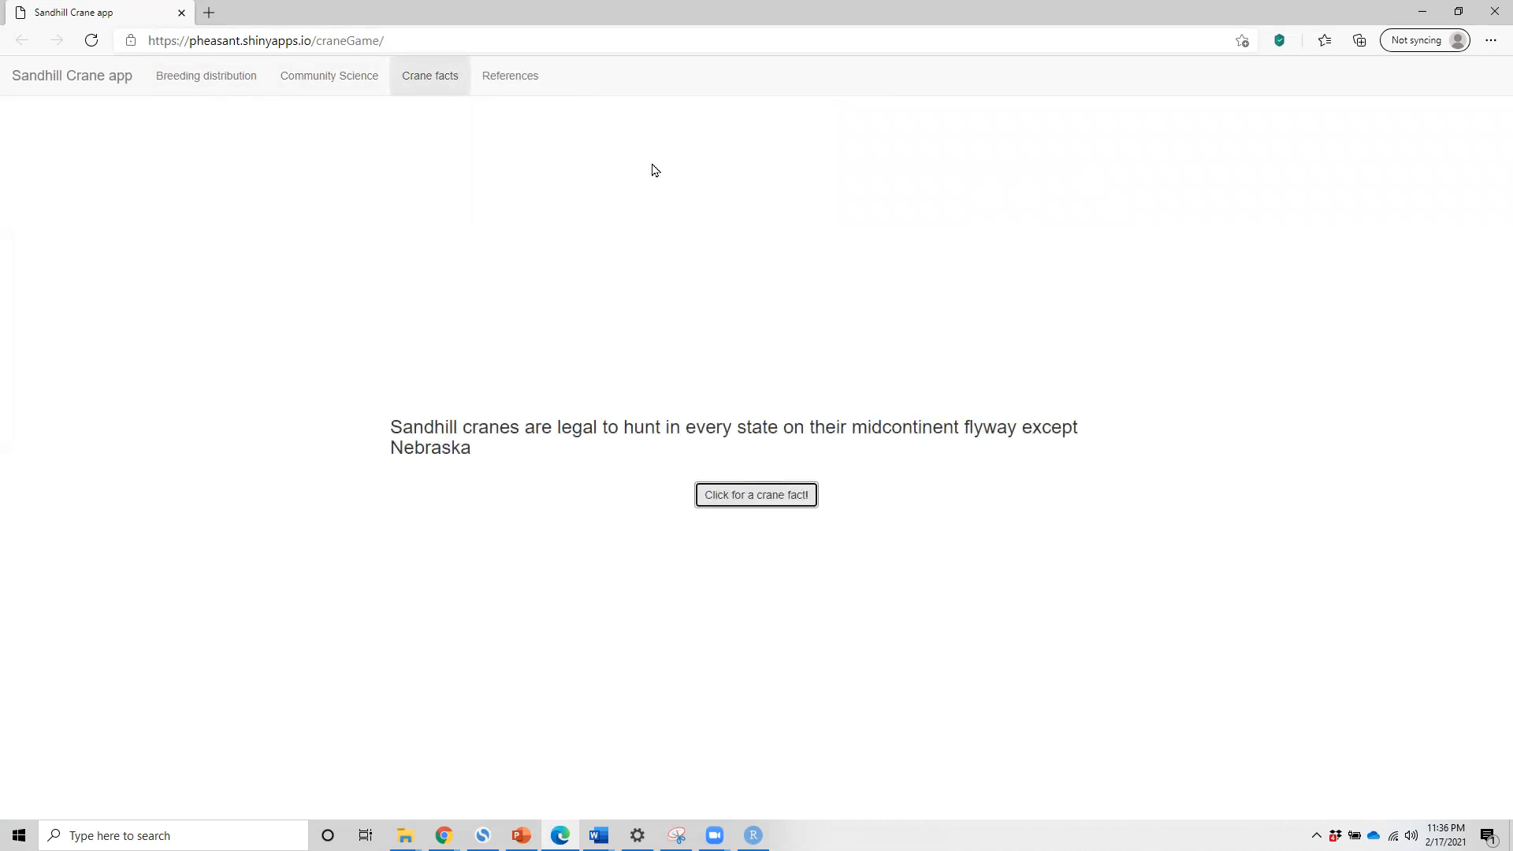
click(508, 73)
click(244, 340)
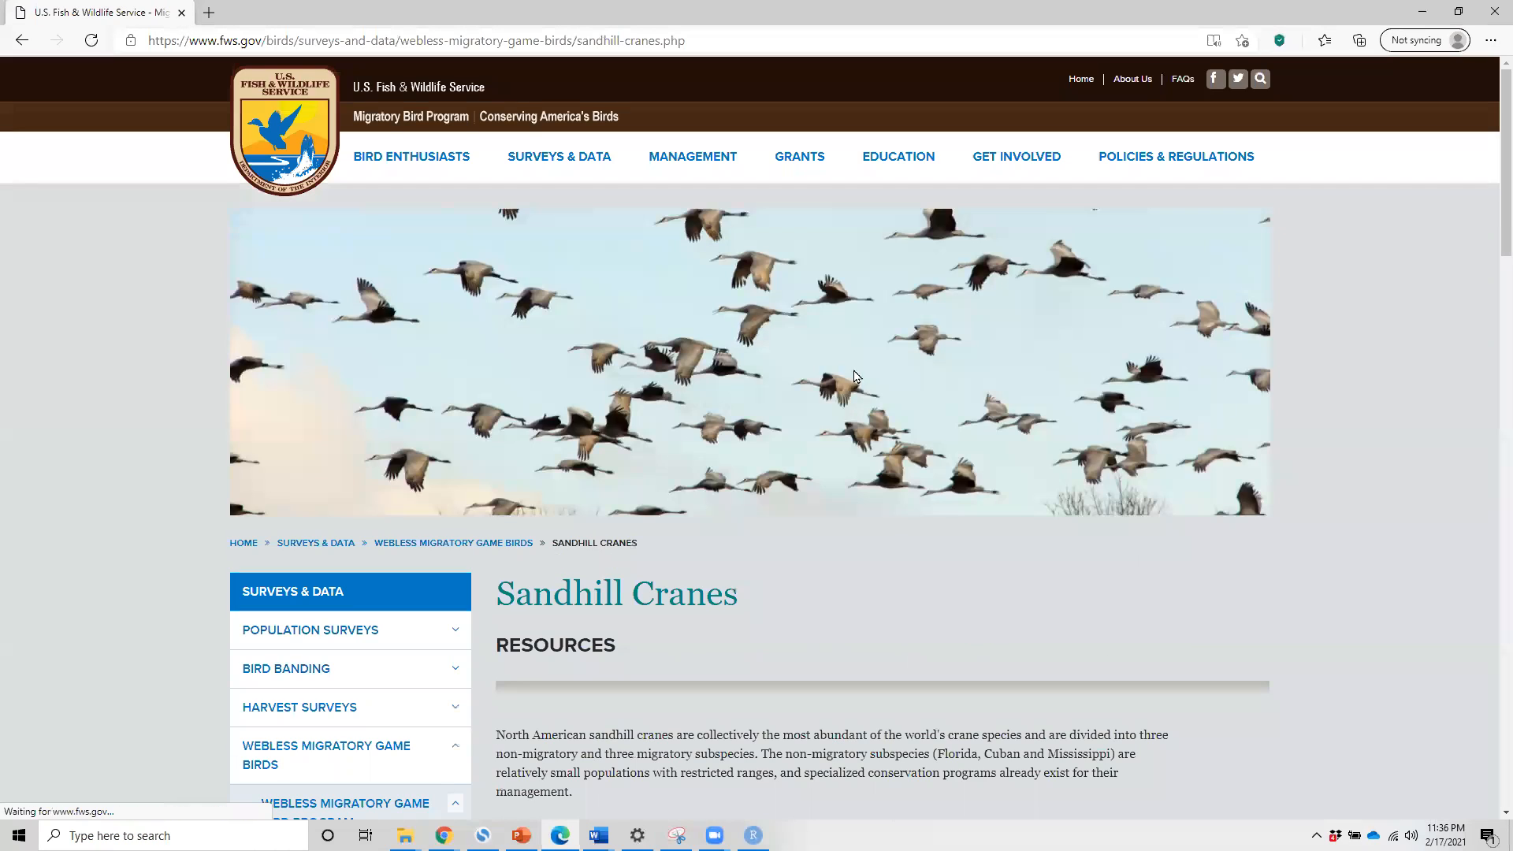
click(1492, 10)
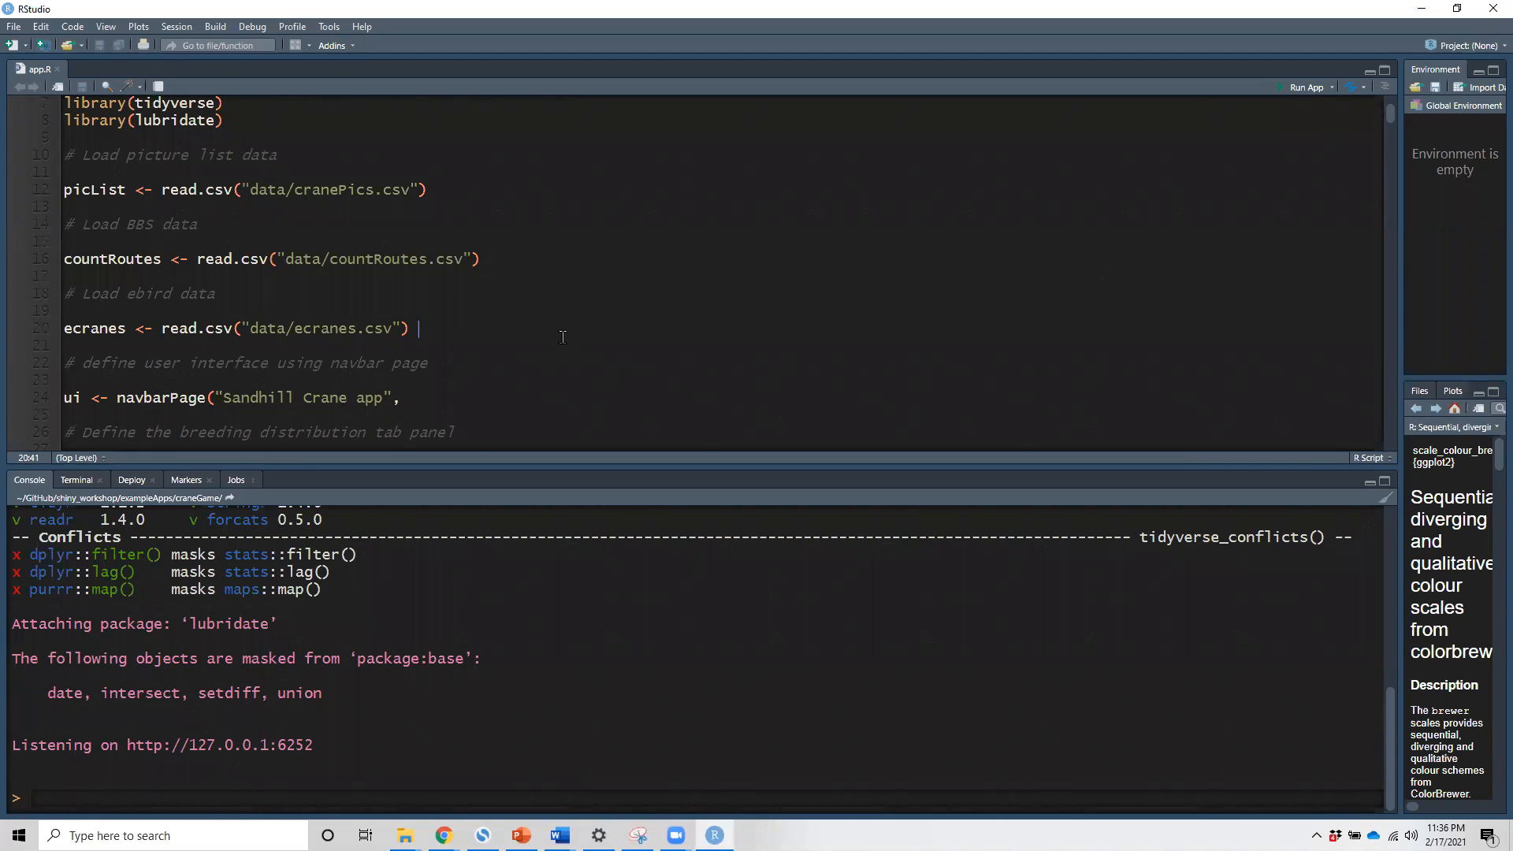
- Examine the republishing destinations and account options for craneGame in RStudio
click(1366, 87)
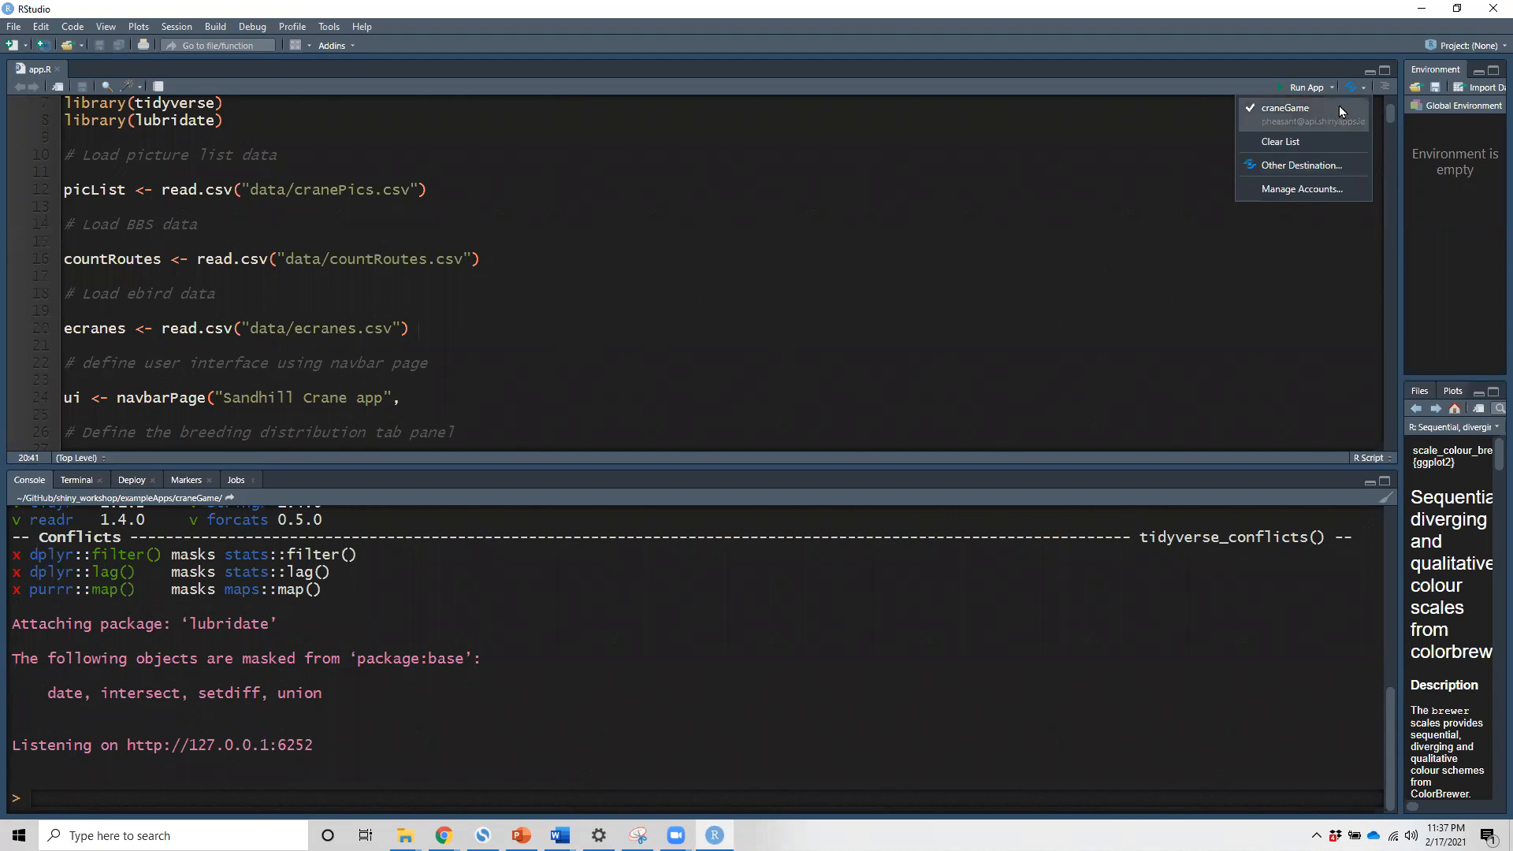
click(1349, 85)
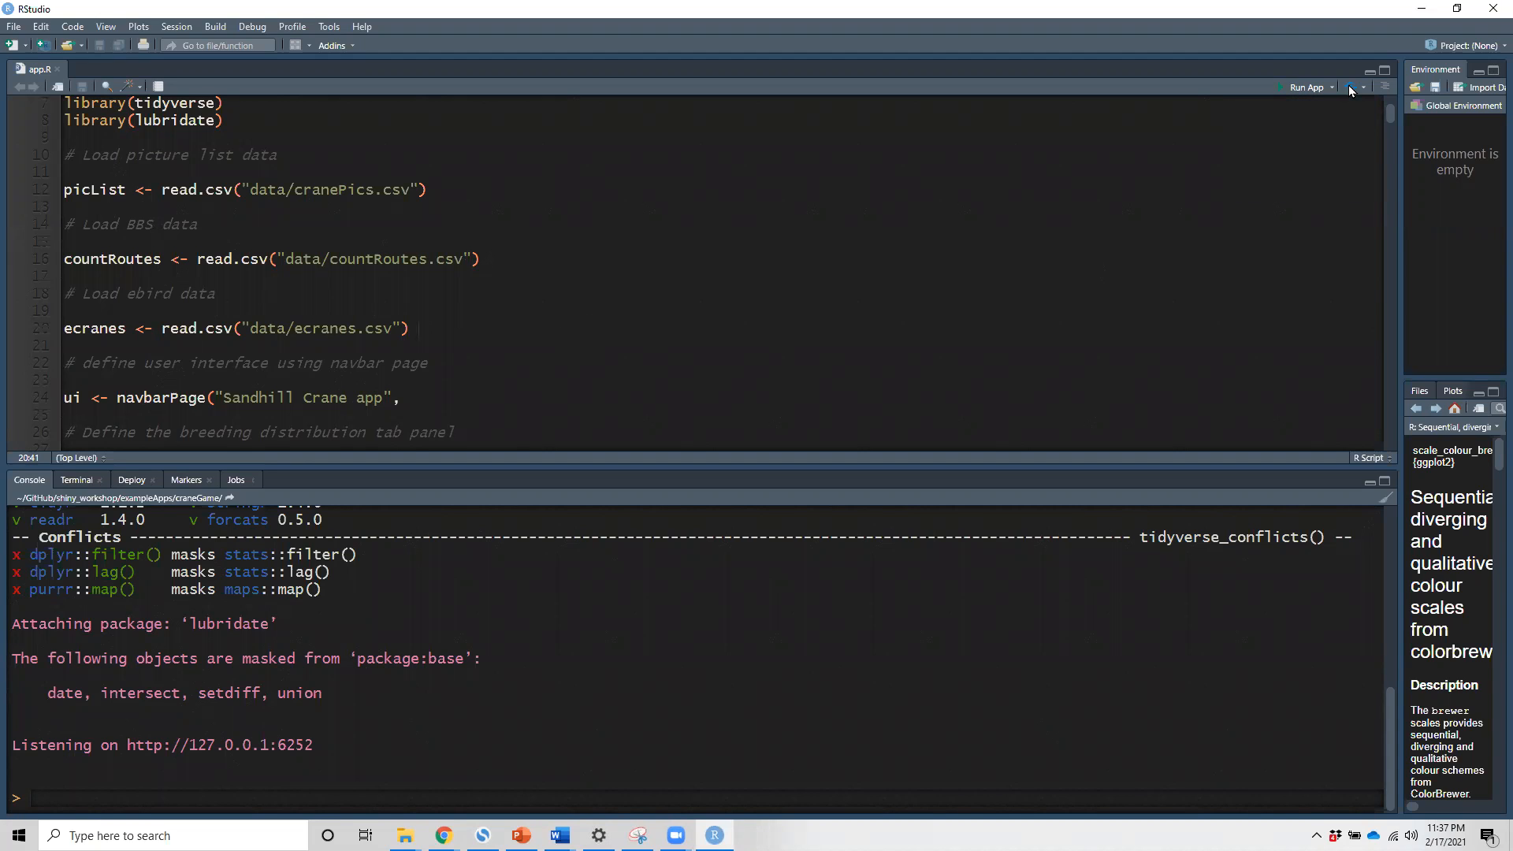
click(1363, 89)
click(1351, 88)
- Switch to shinyapps.io in Chrome, open the craneGame application from the dashboard, and view its logs
click(715, 835)
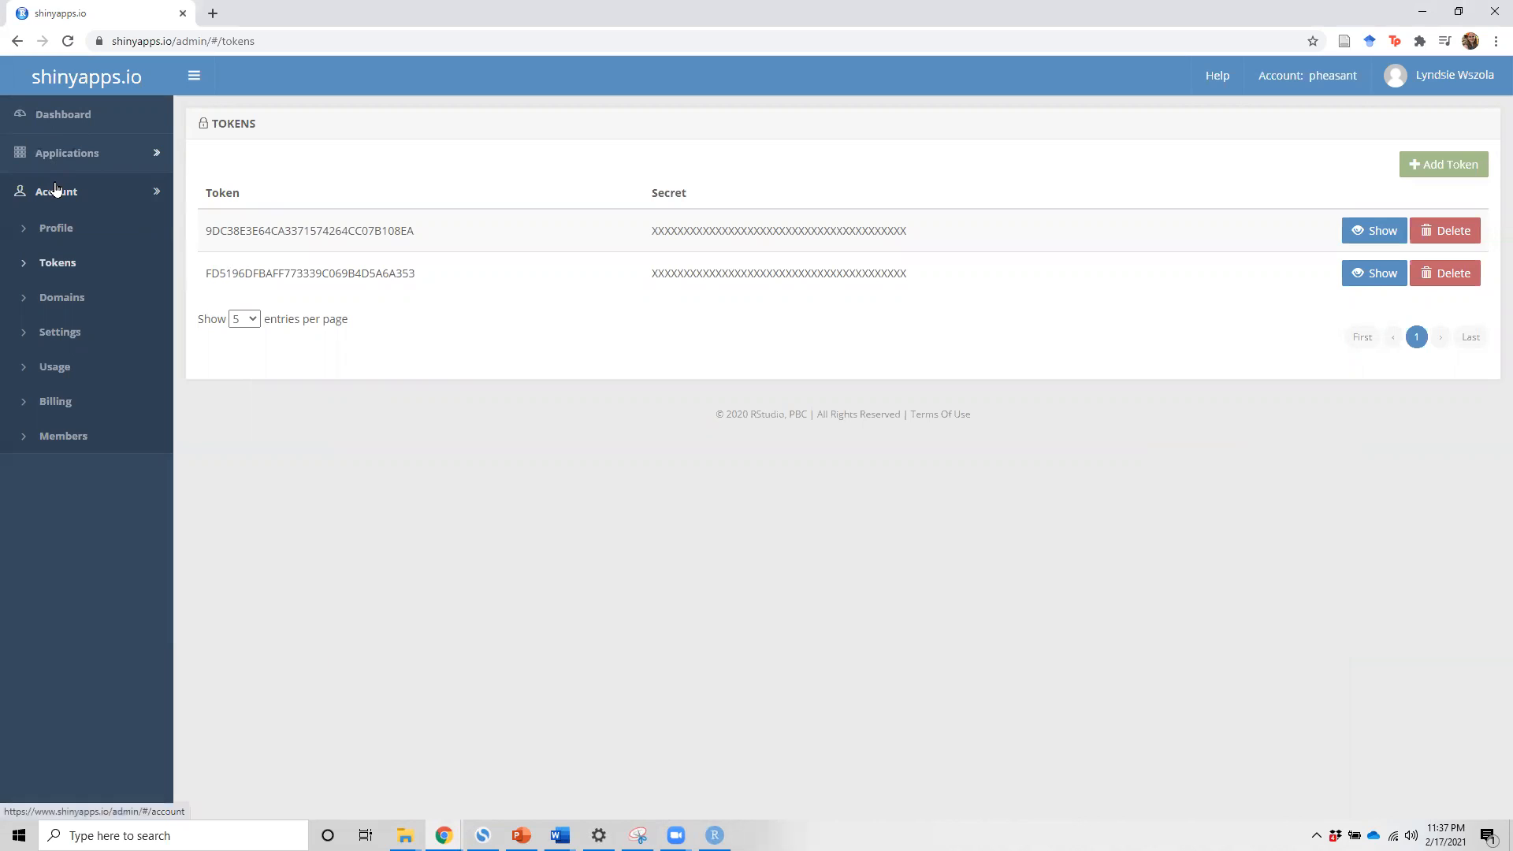
click(65, 123)
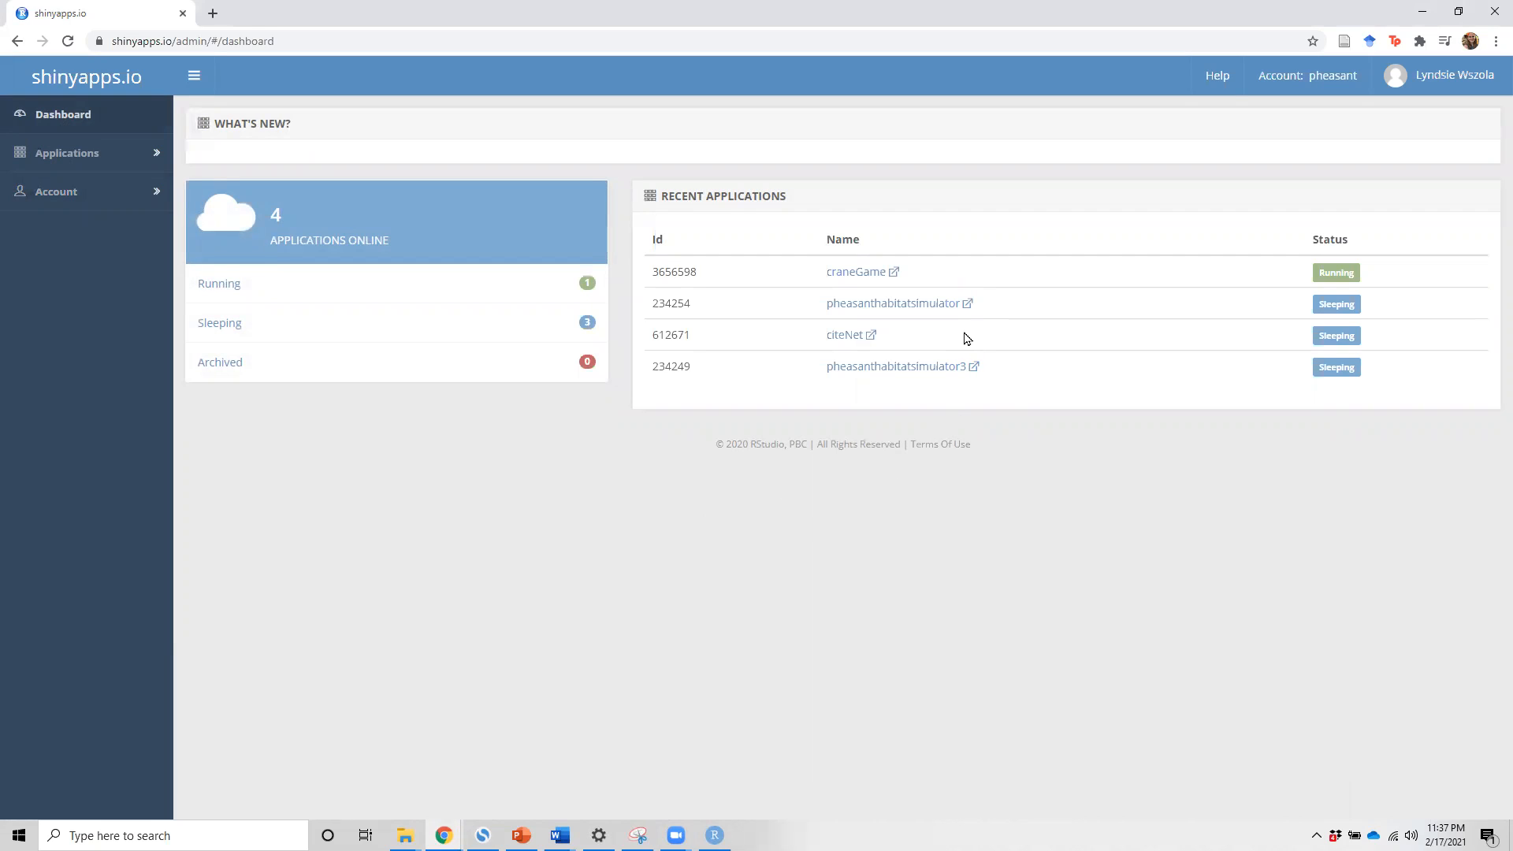
click(869, 273)
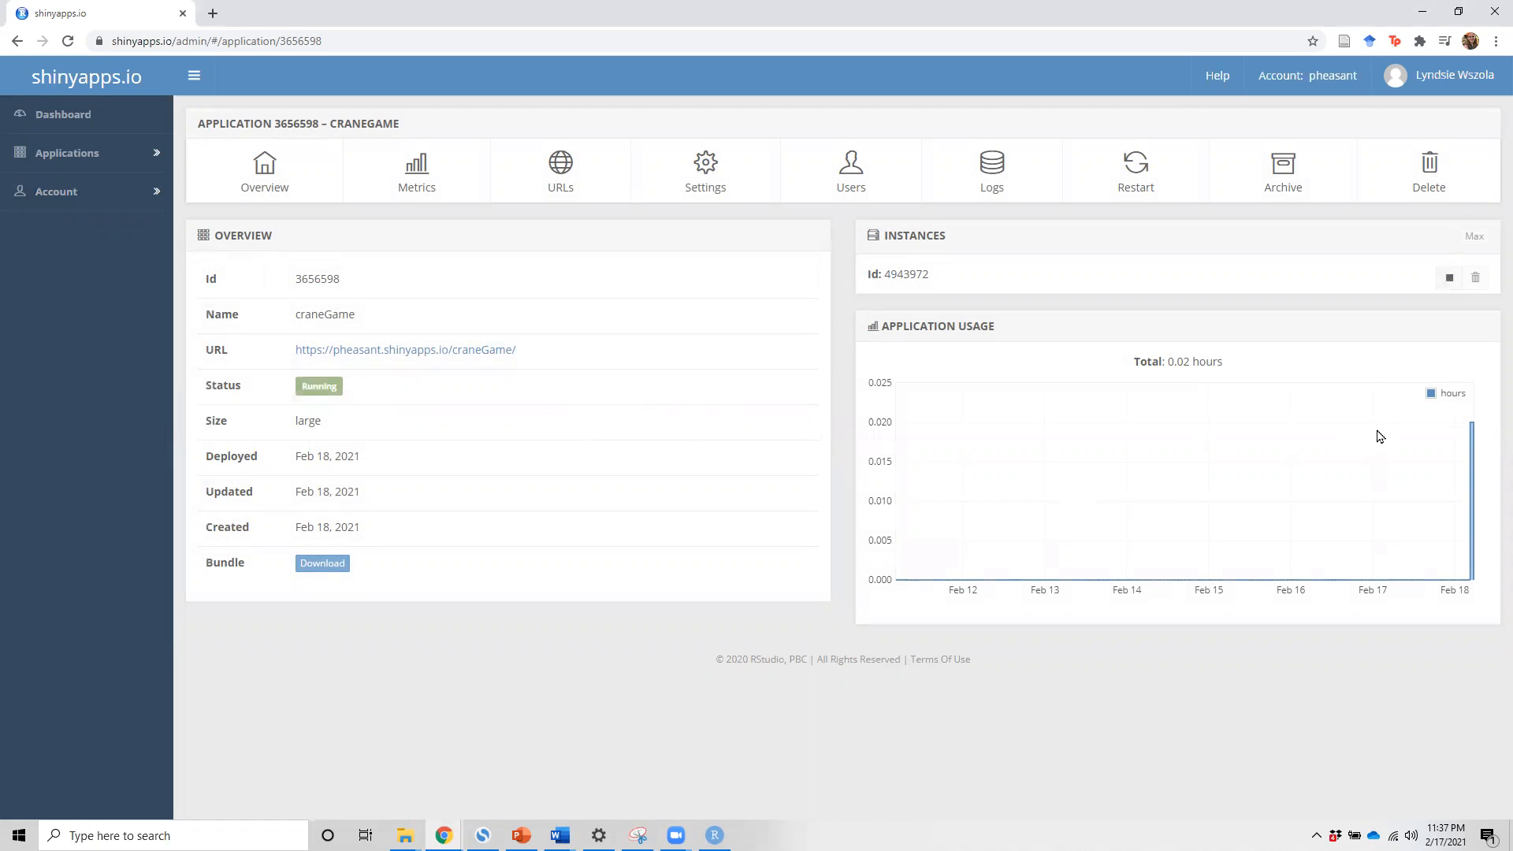
click(926, 202)
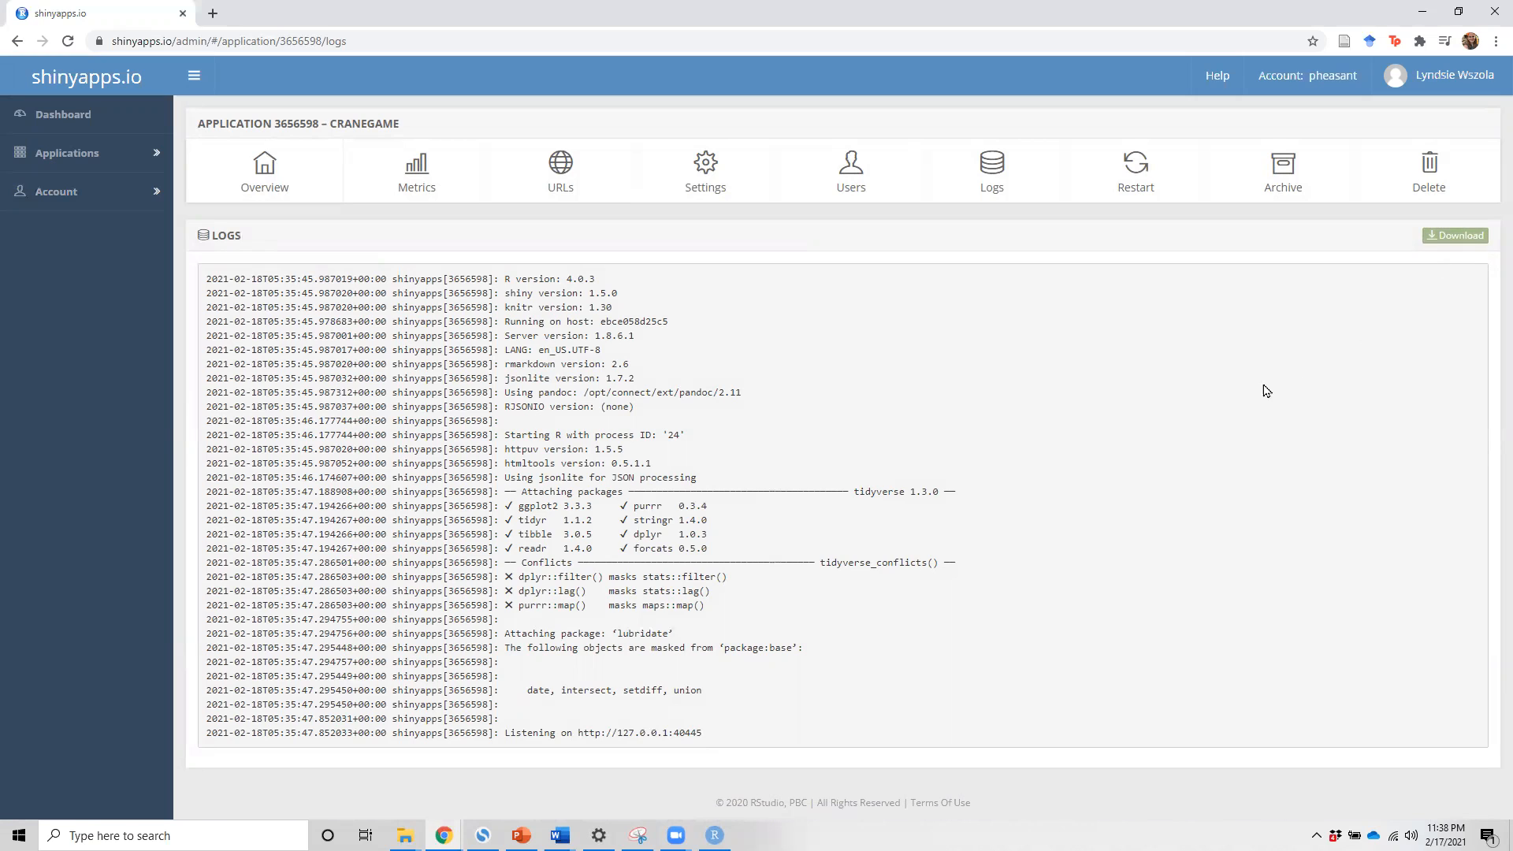
- Review craneGame's metrics for connections, memory, worker processes, CPU and network usage, and return to the dashboard
click(406, 193)
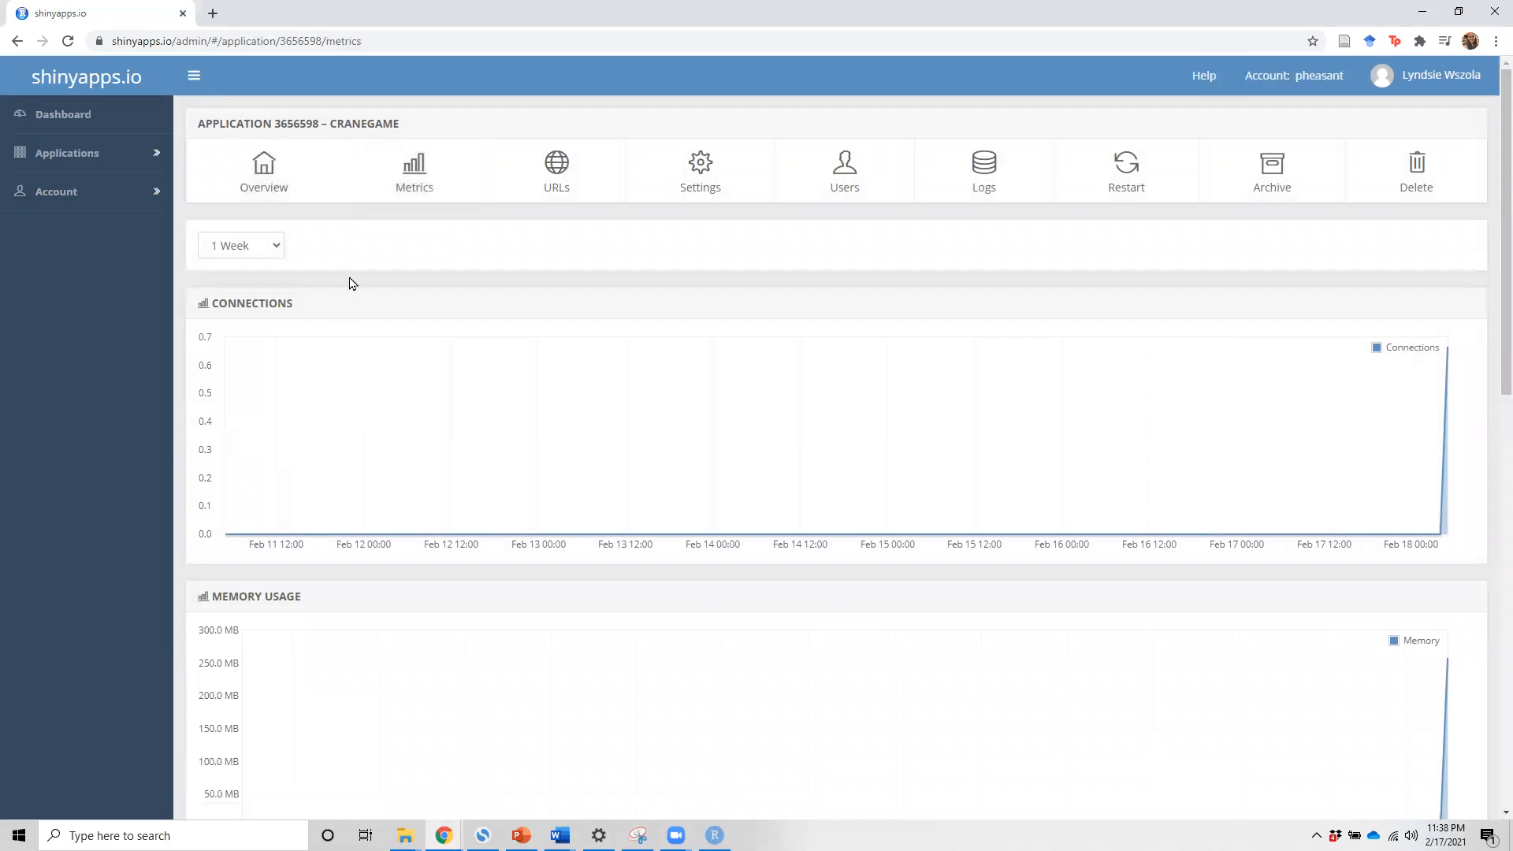
scroll(352, 284, down, 1)
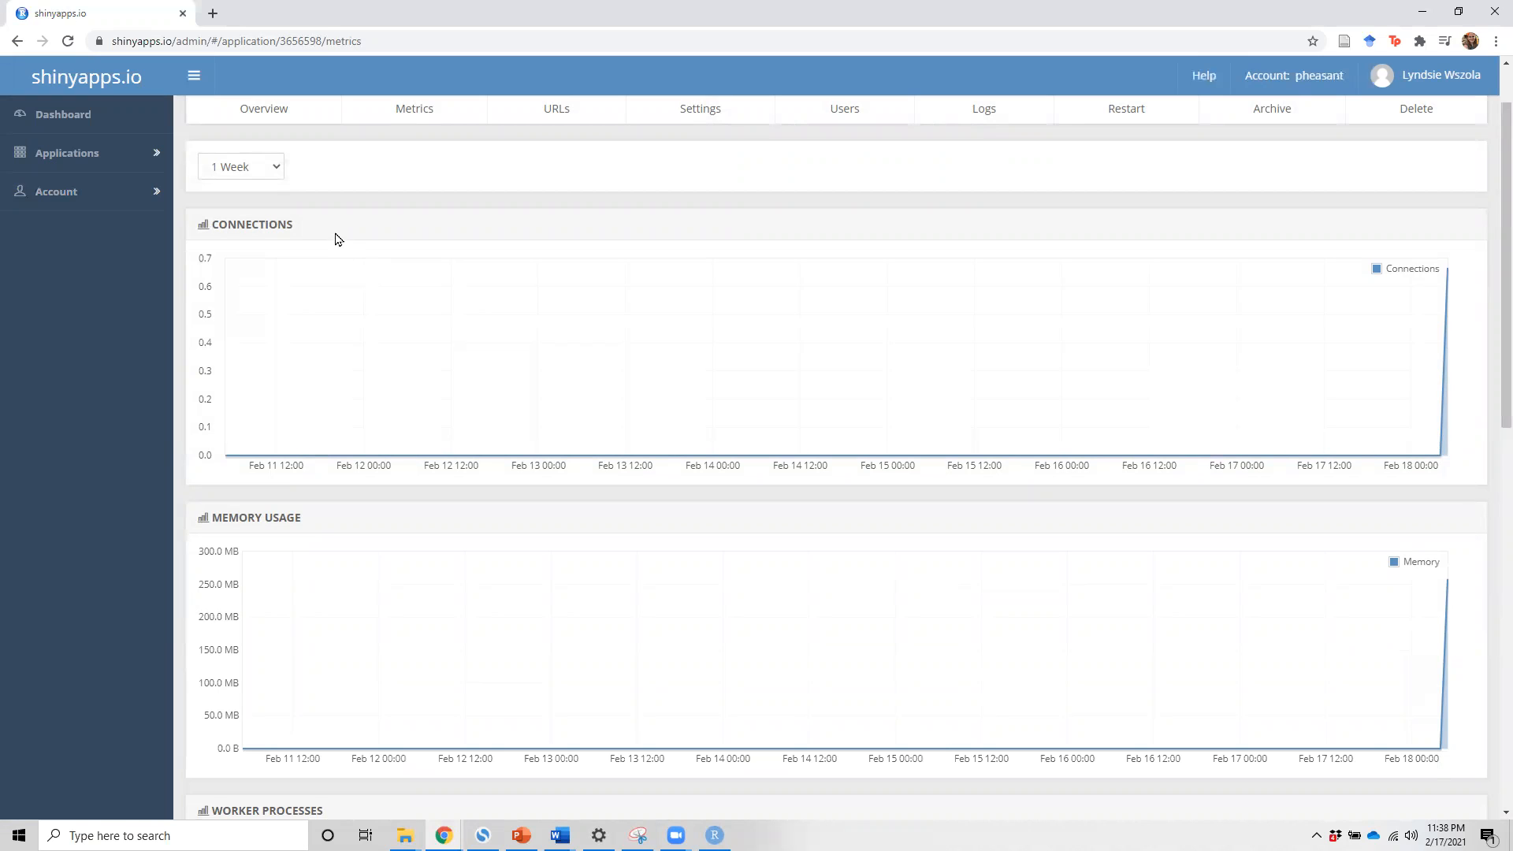
scroll(334, 238, down, 2)
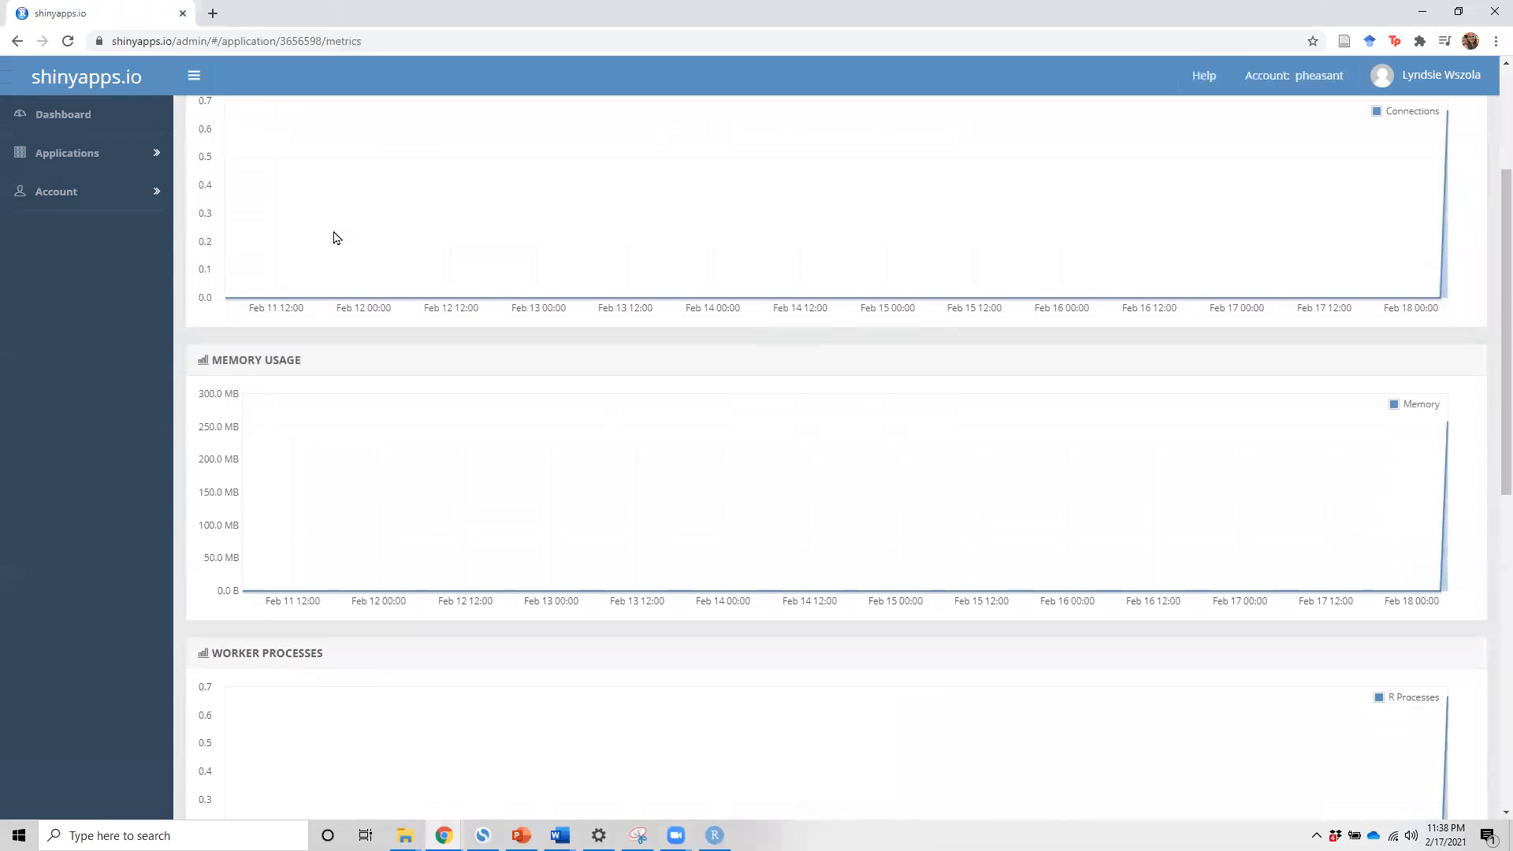
scroll(334, 238, up, 2)
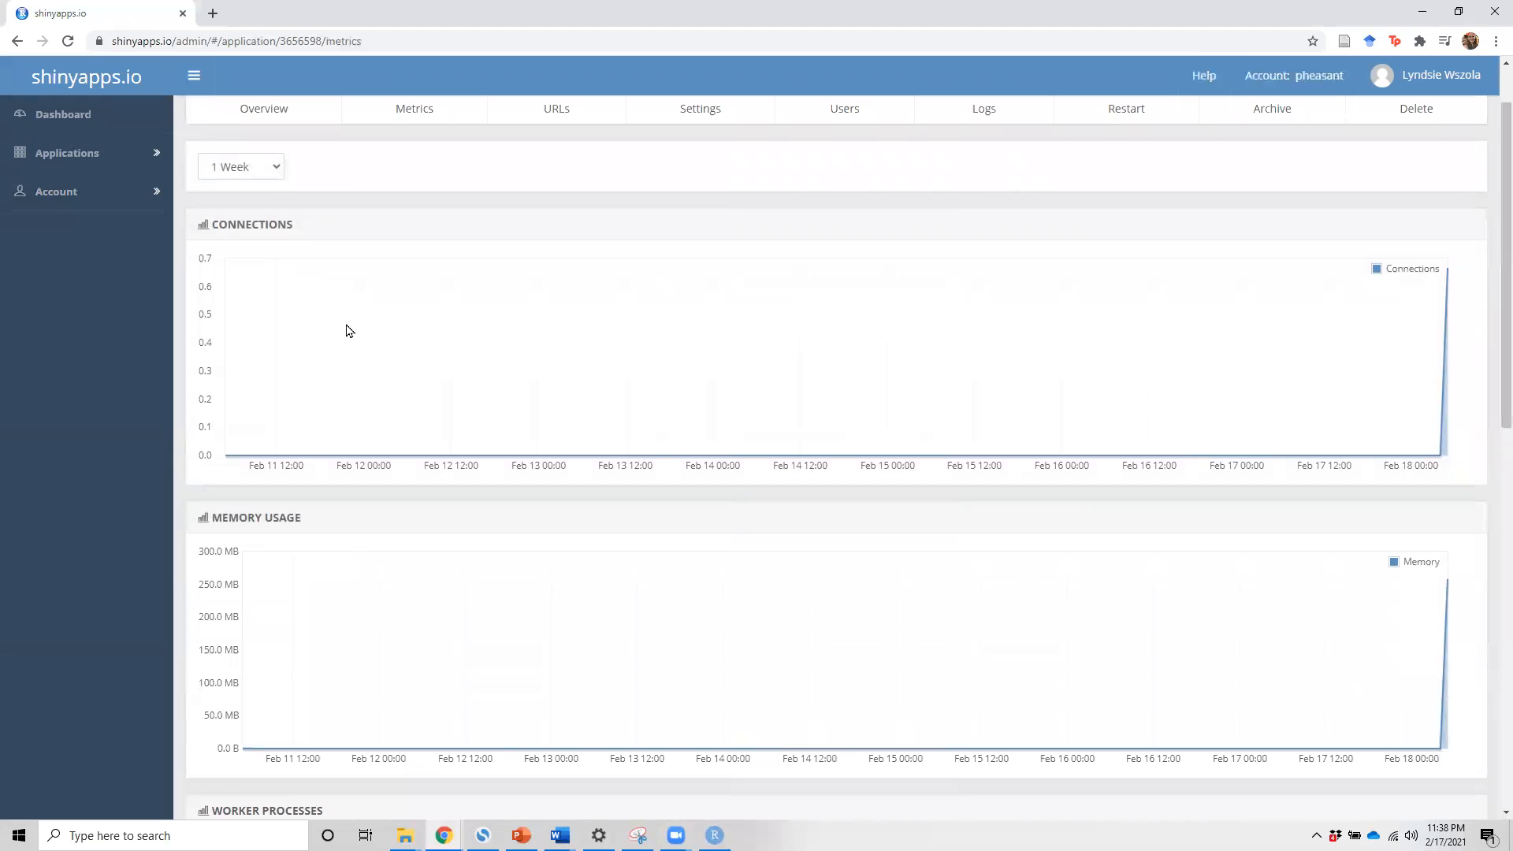
scroll(426, 406, down, 1)
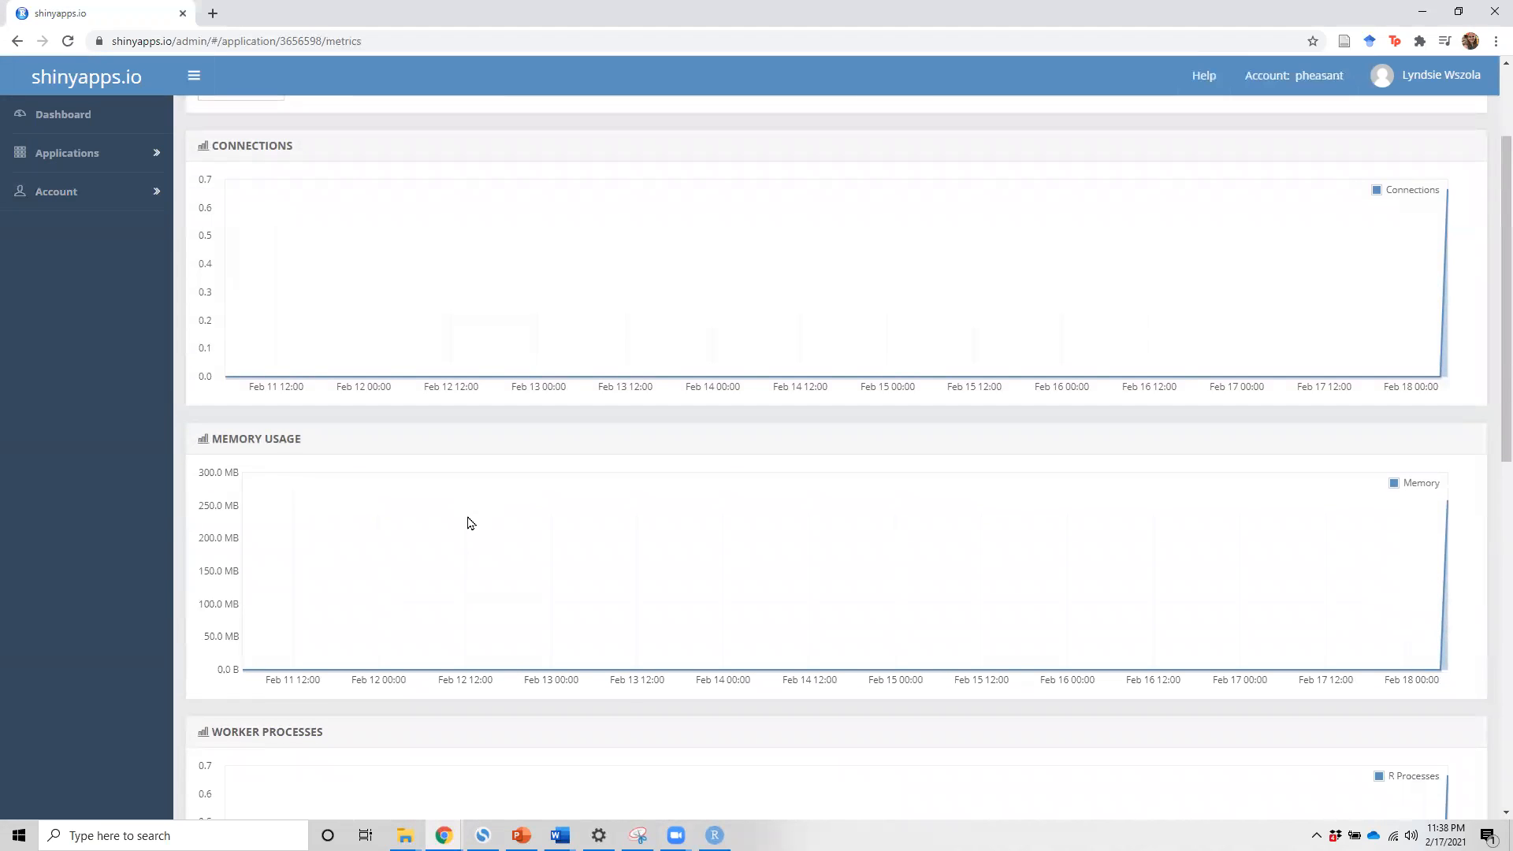
scroll(470, 523, down, 1)
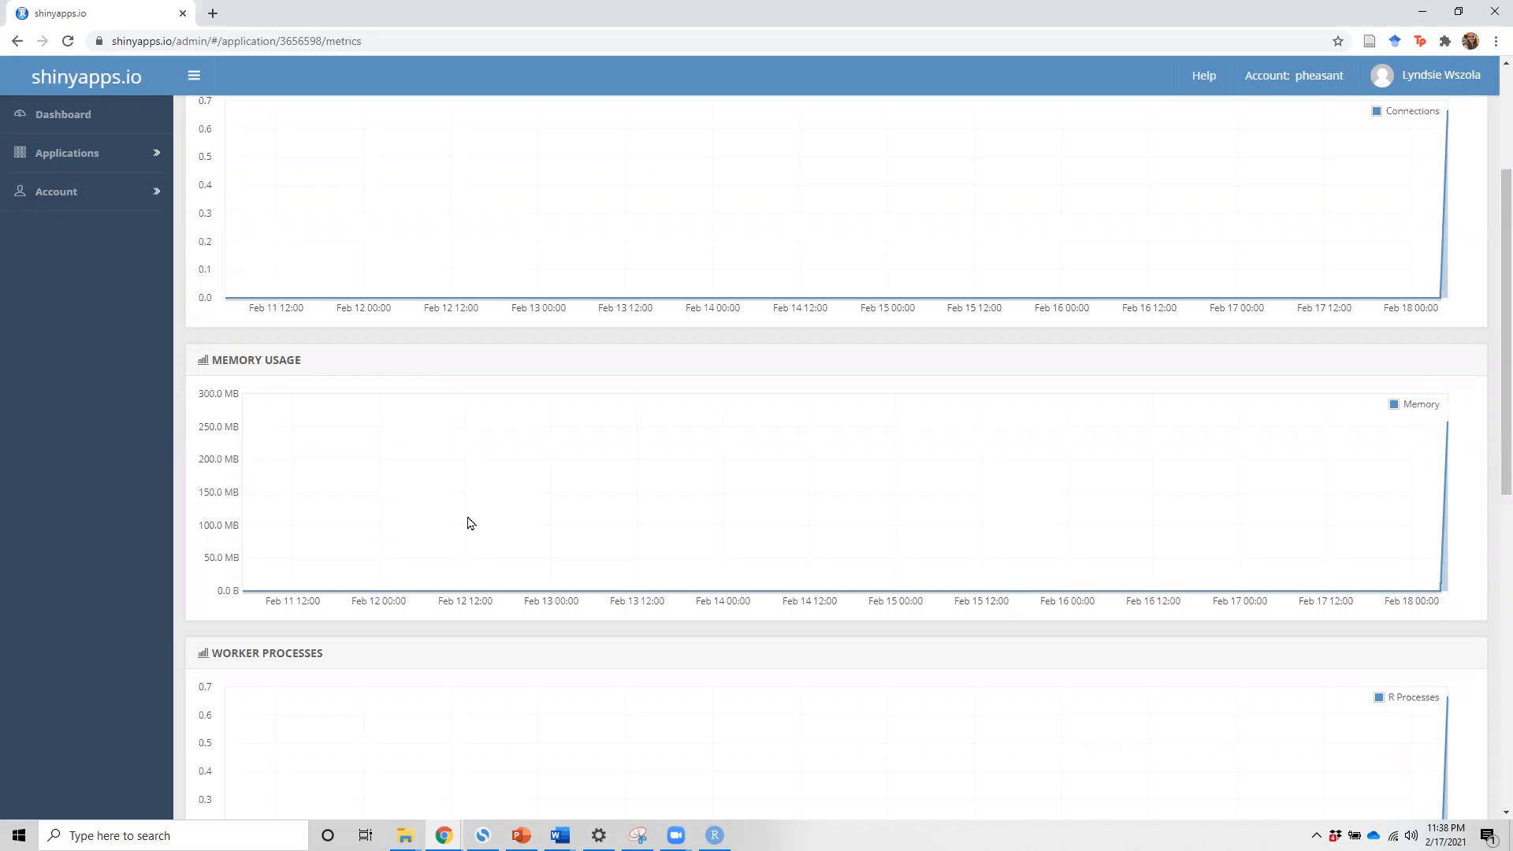
scroll(470, 523, down, 7)
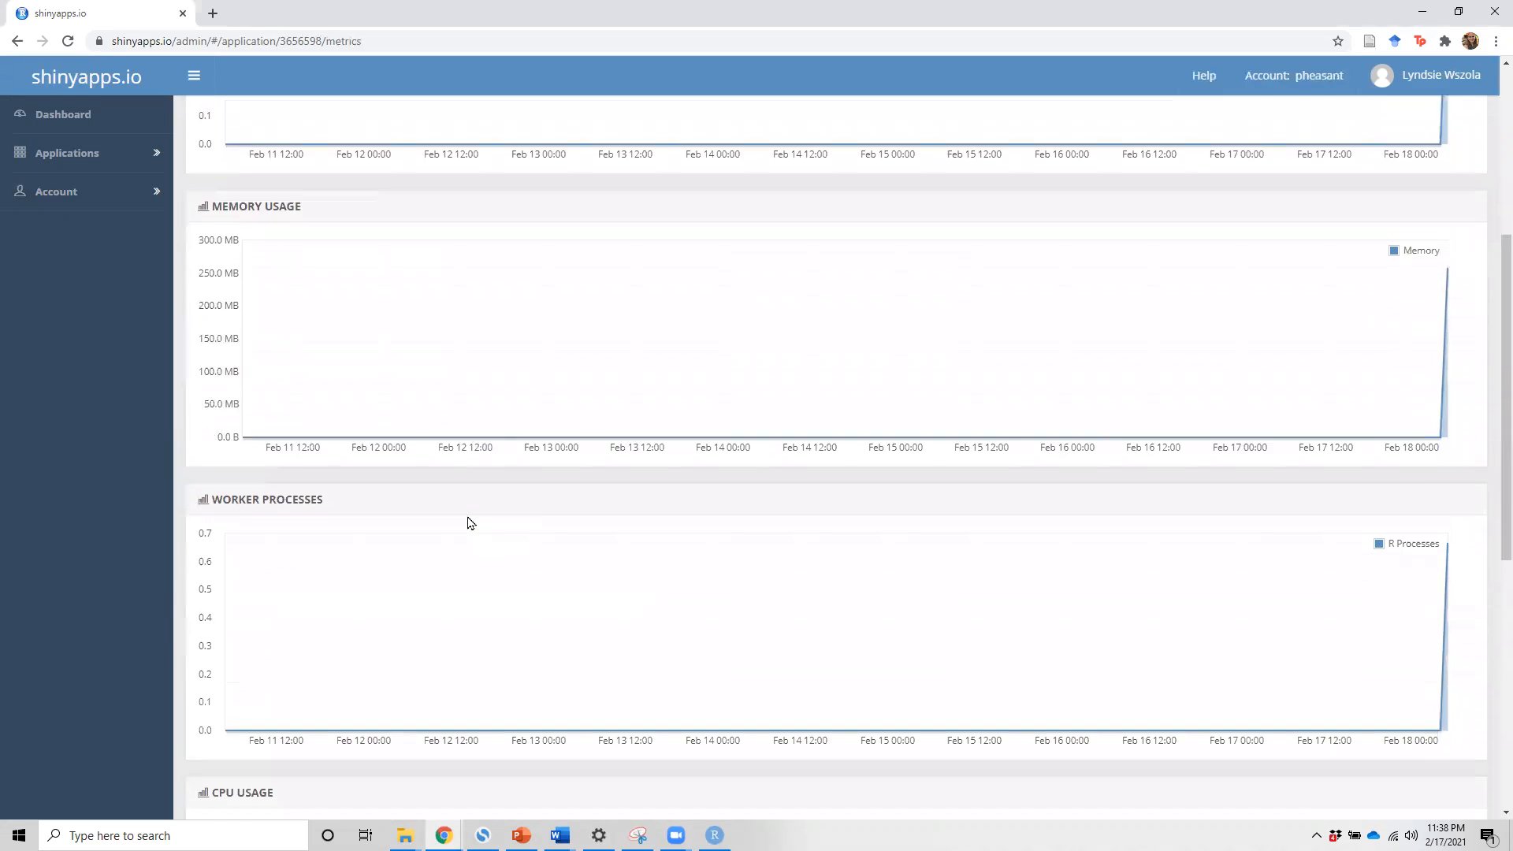
scroll(473, 520, down, 1)
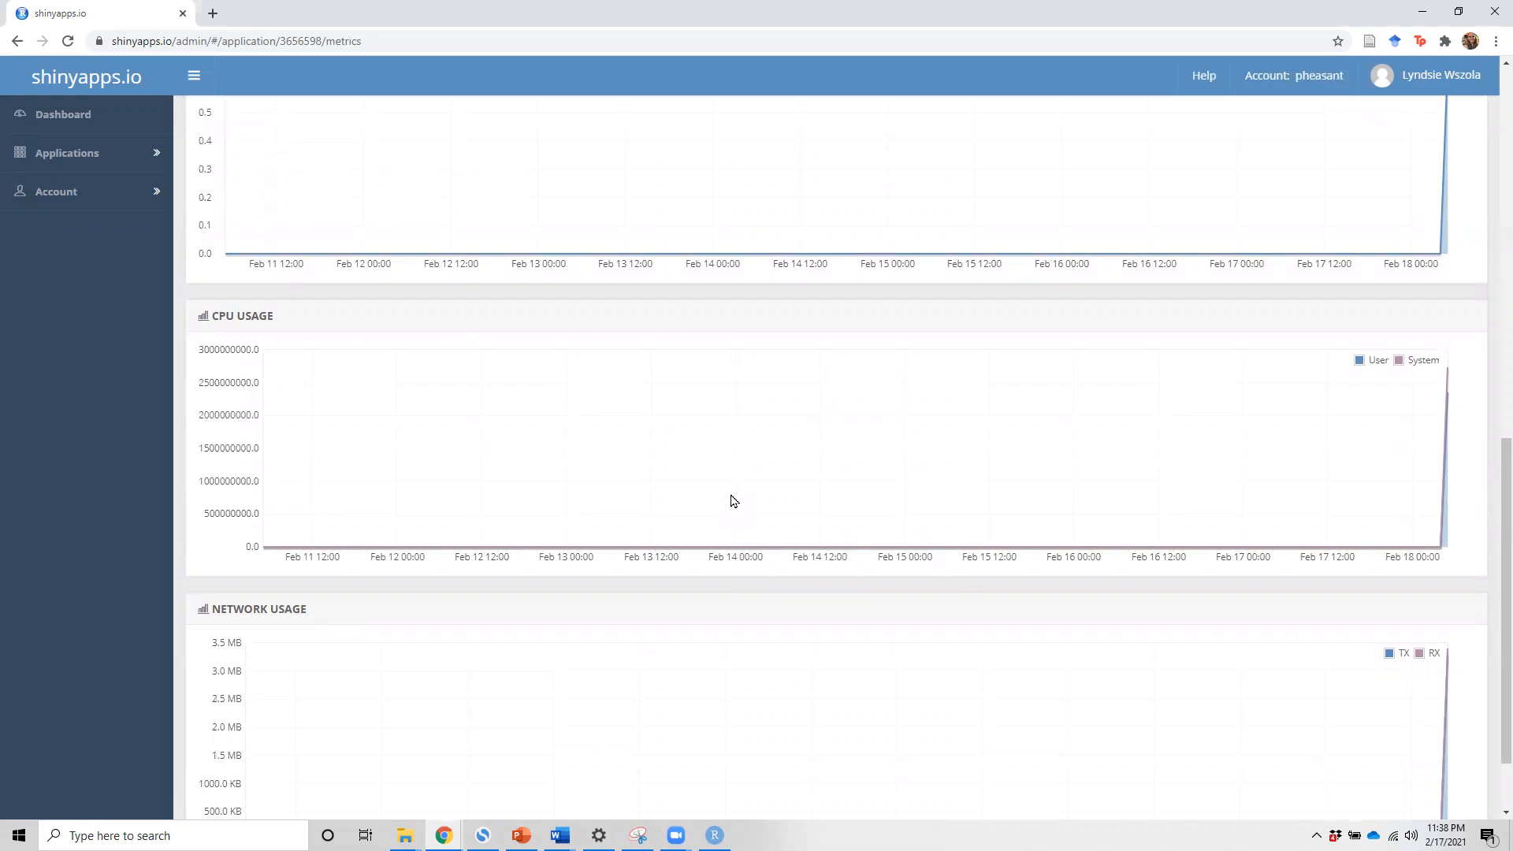
scroll(733, 500, down, 2)
scroll(767, 520, up, 12)
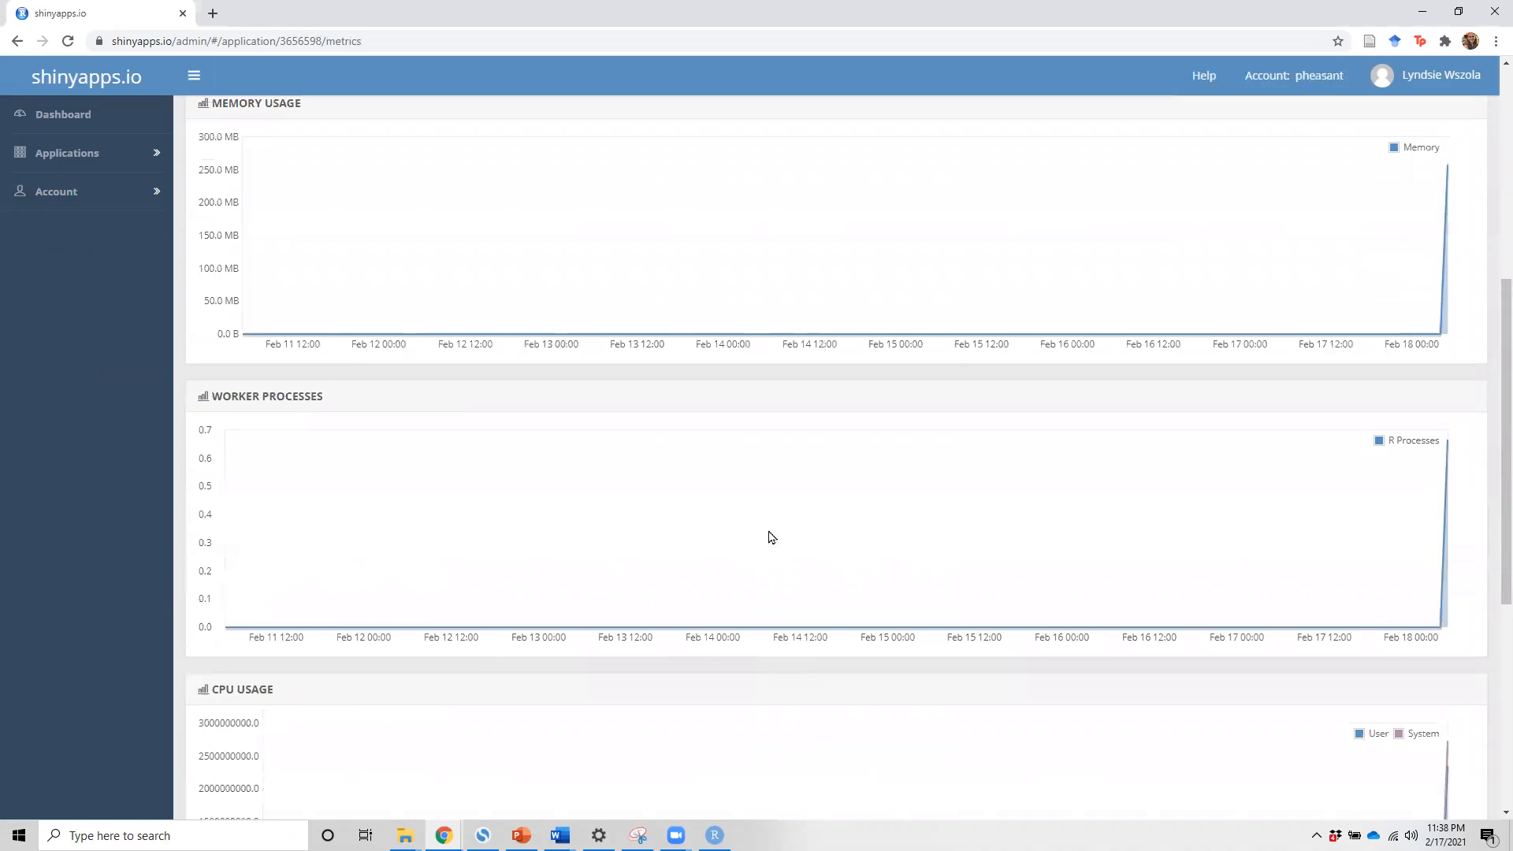
click(94, 76)
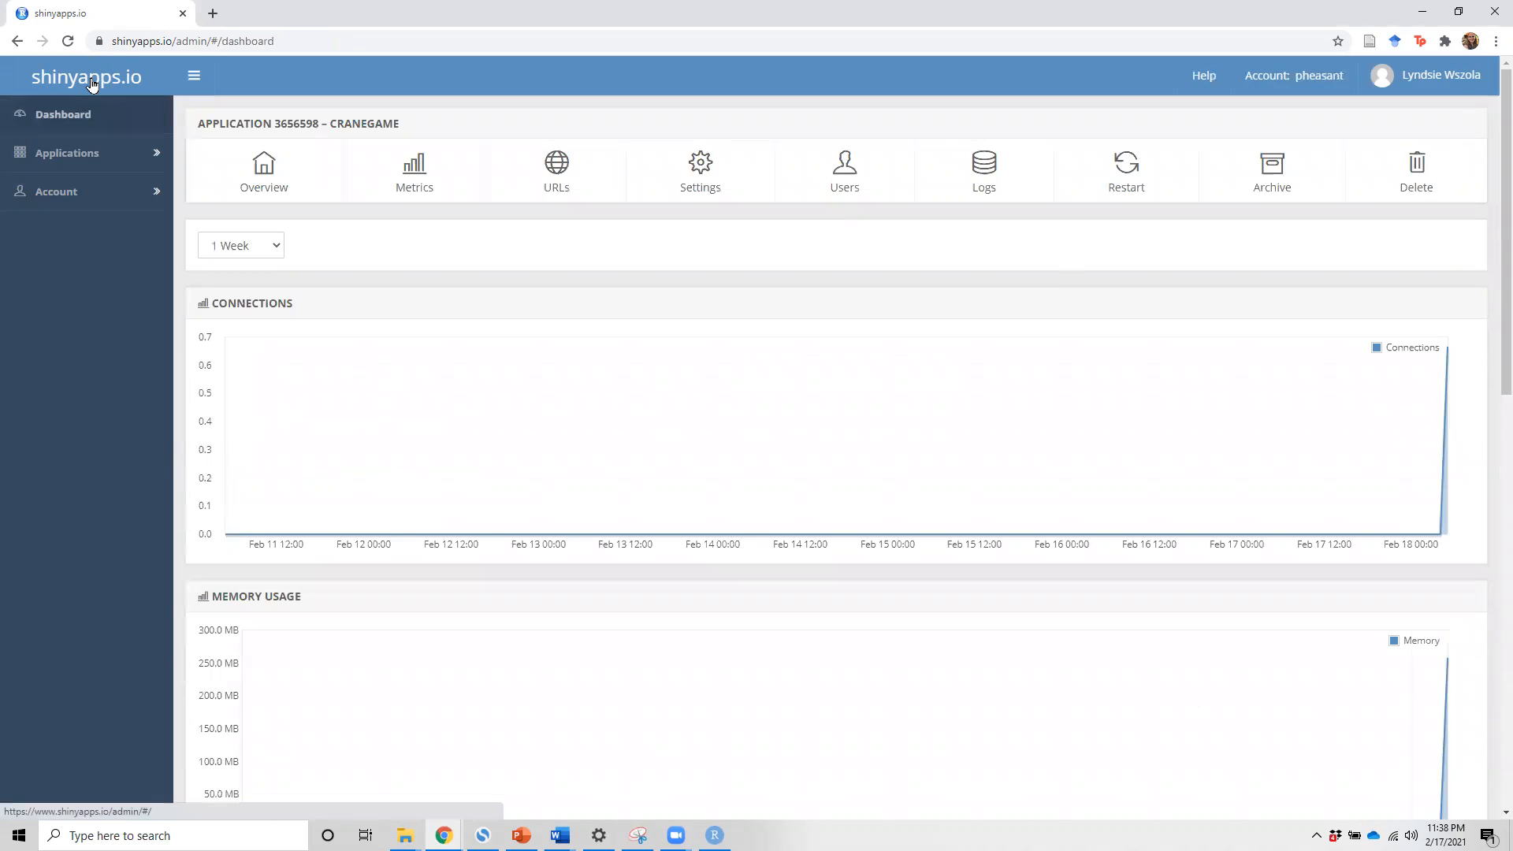